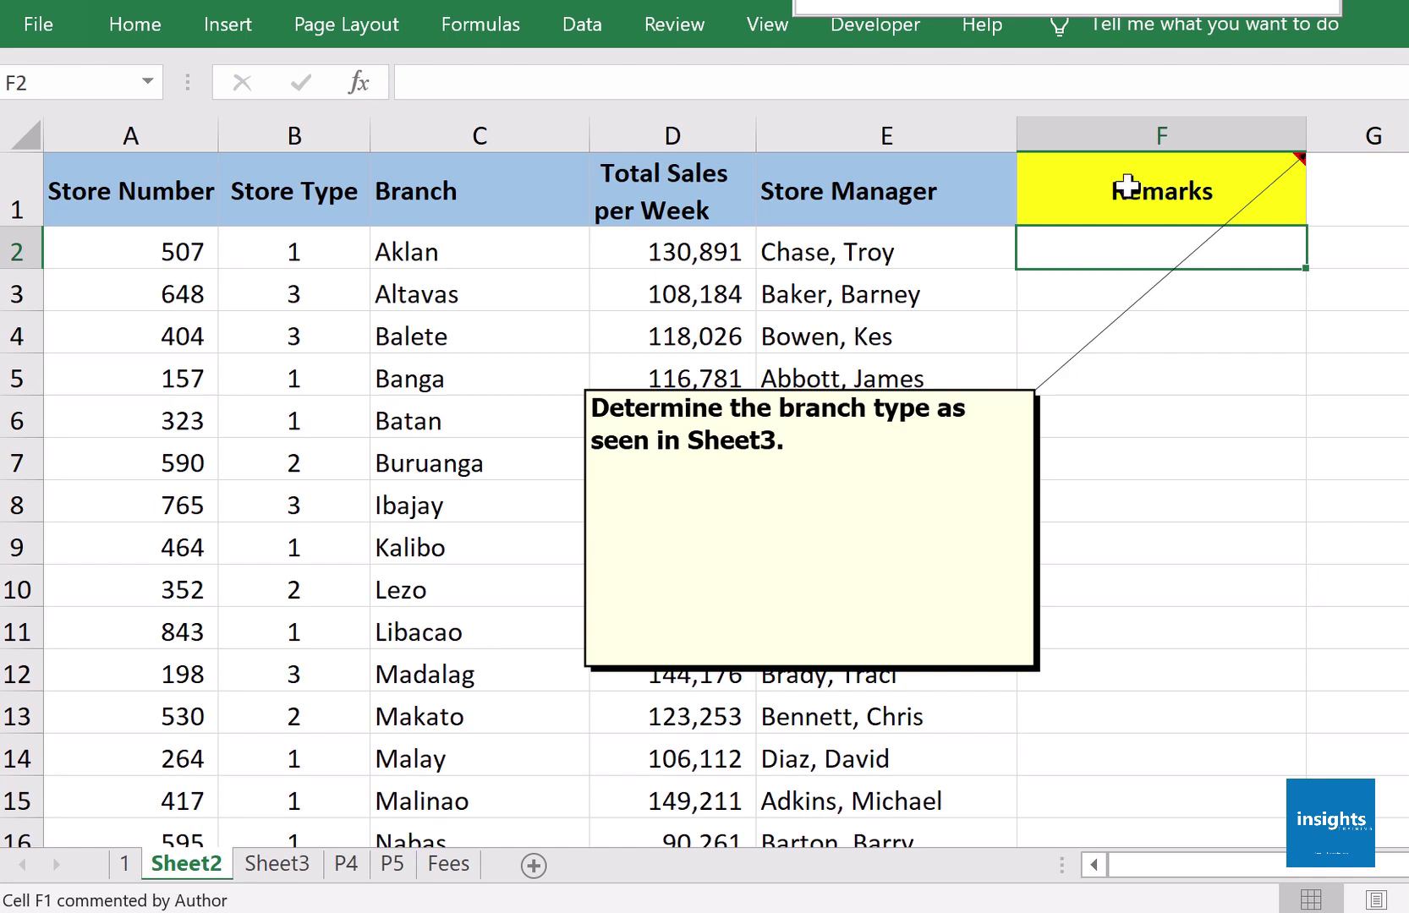
- Review Sheet3's branch names Main Office, Back Office and Warehouse, then return to Sheet2
{"action": "left_click", "coordinate": [288, 864]}
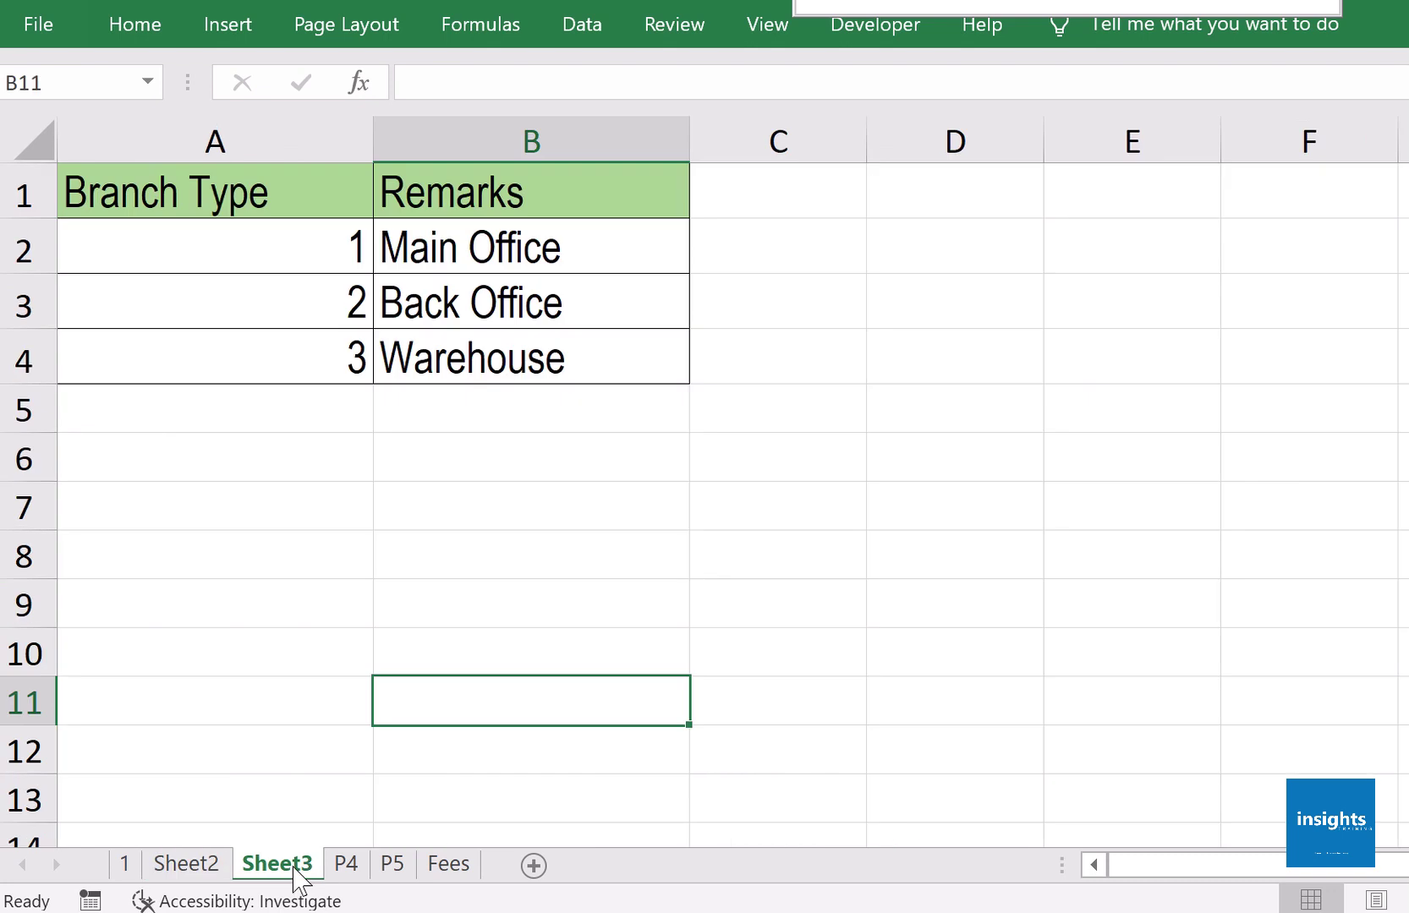
{"action": "left_click", "coordinate": [186, 864]}
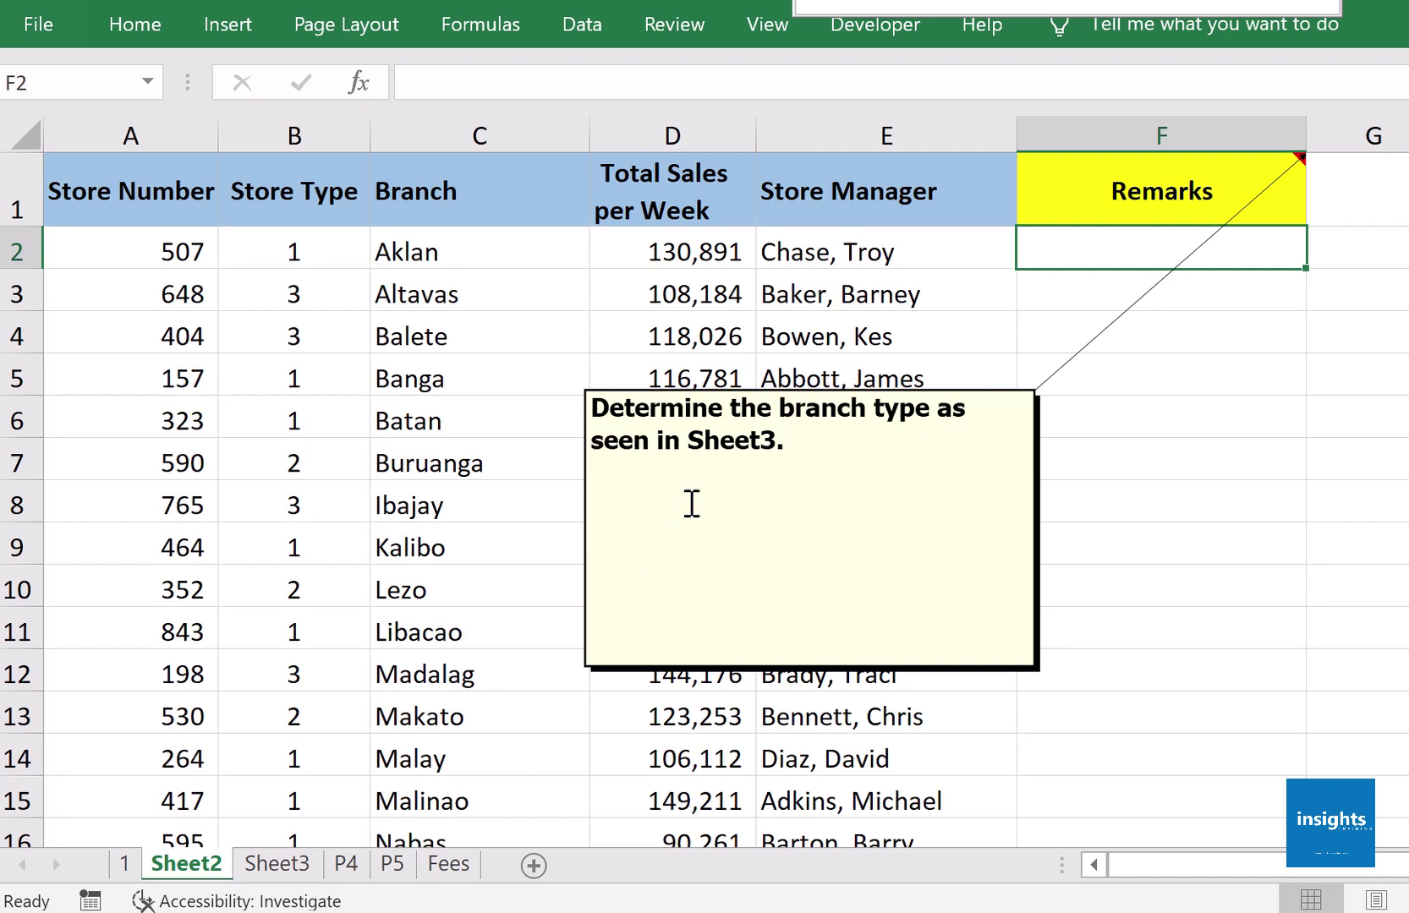
{"action": "left_click", "coordinate": [296, 869]}
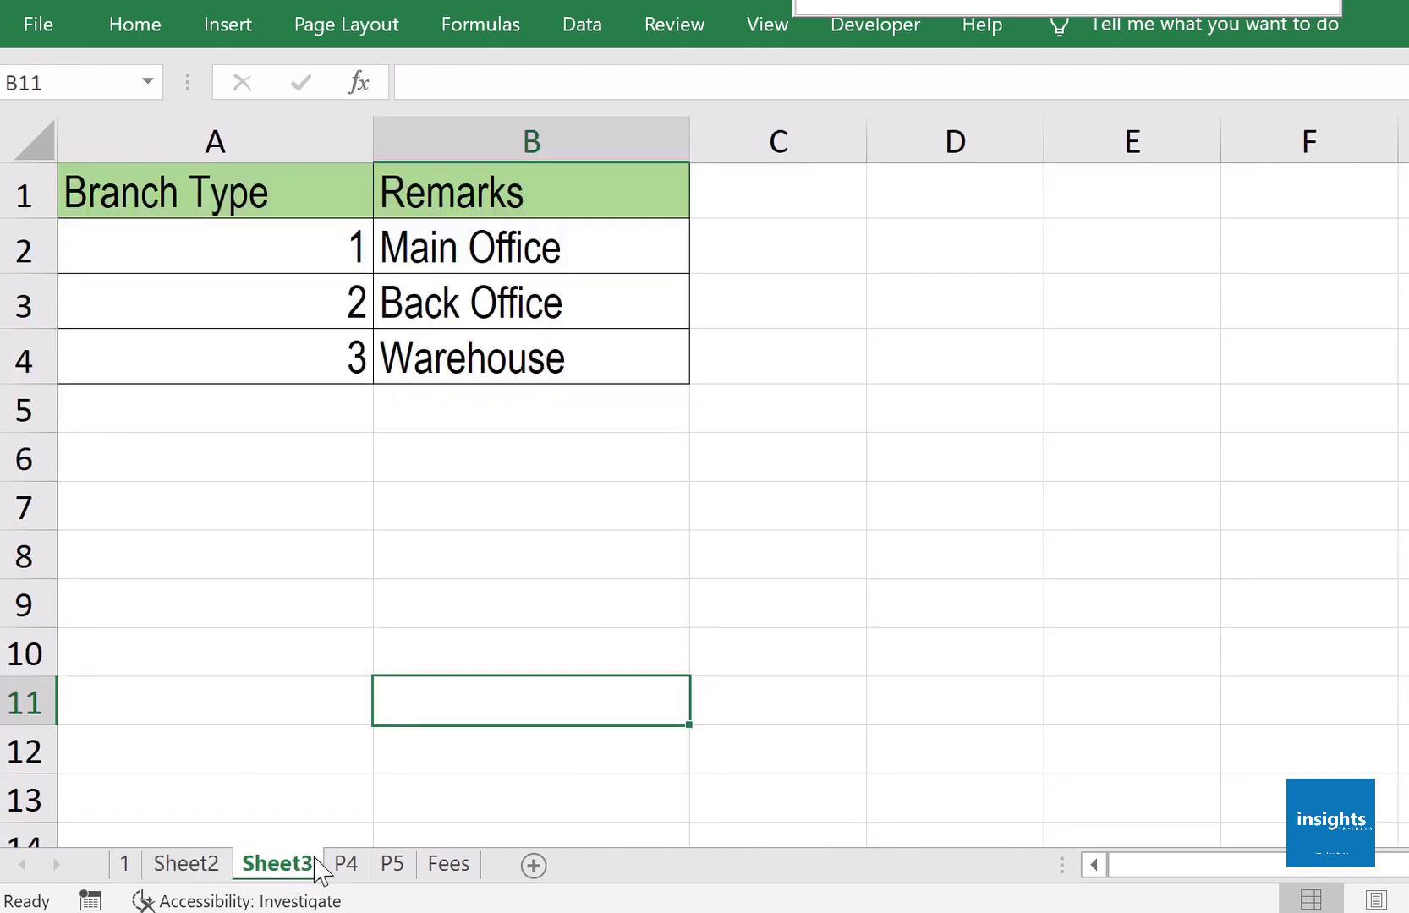
{"action": "left_click", "coordinate": [351, 142]}
{"action": "left_click", "coordinate": [489, 137]}
{"action": "left_click_drag", "start_coordinate": [498, 250], "coordinate": [505, 365]}
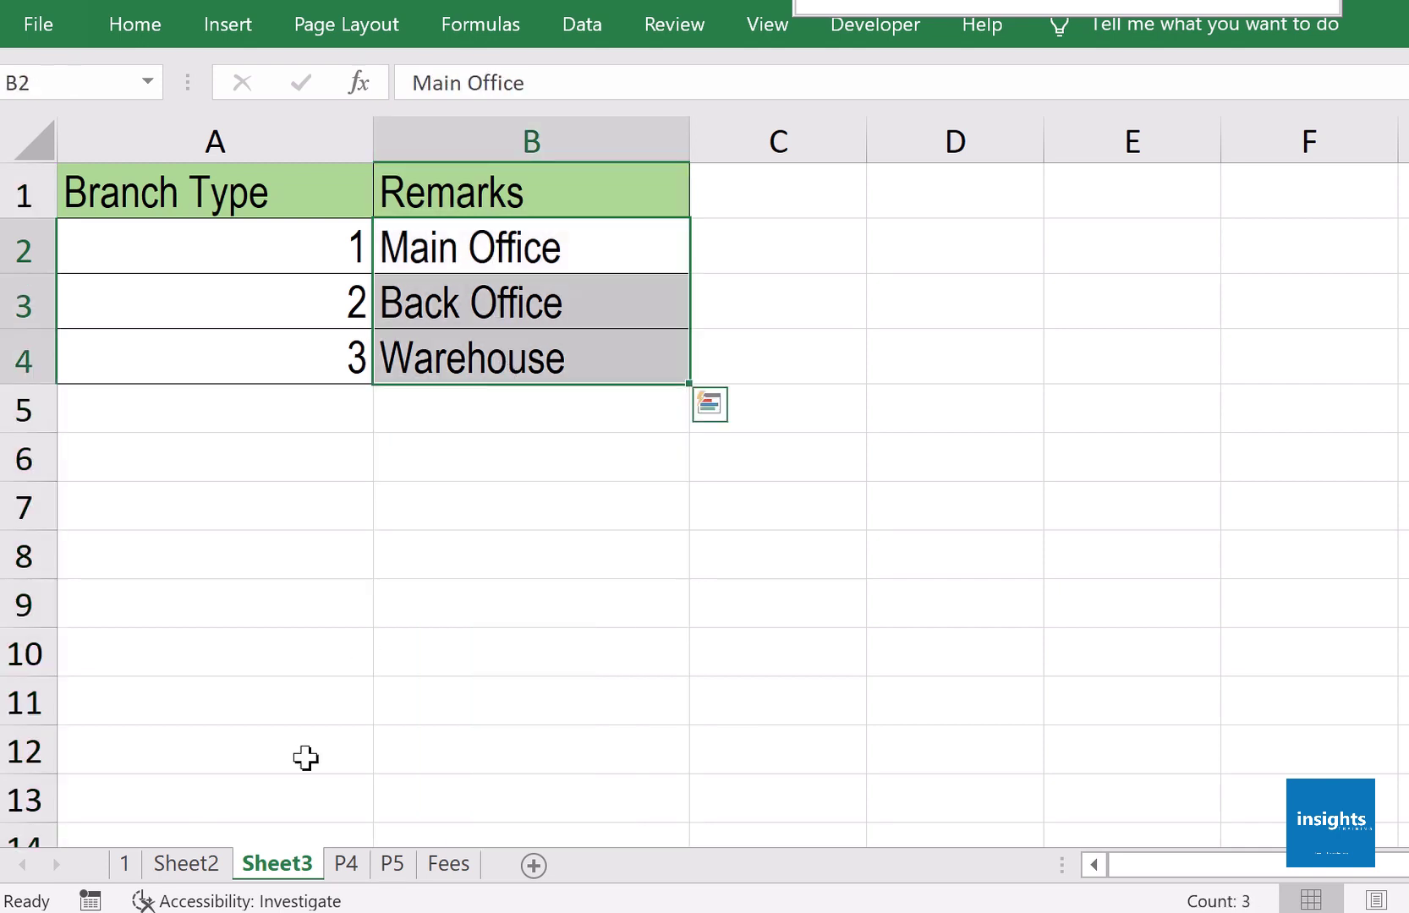
{"action": "left_click", "coordinate": [219, 871]}
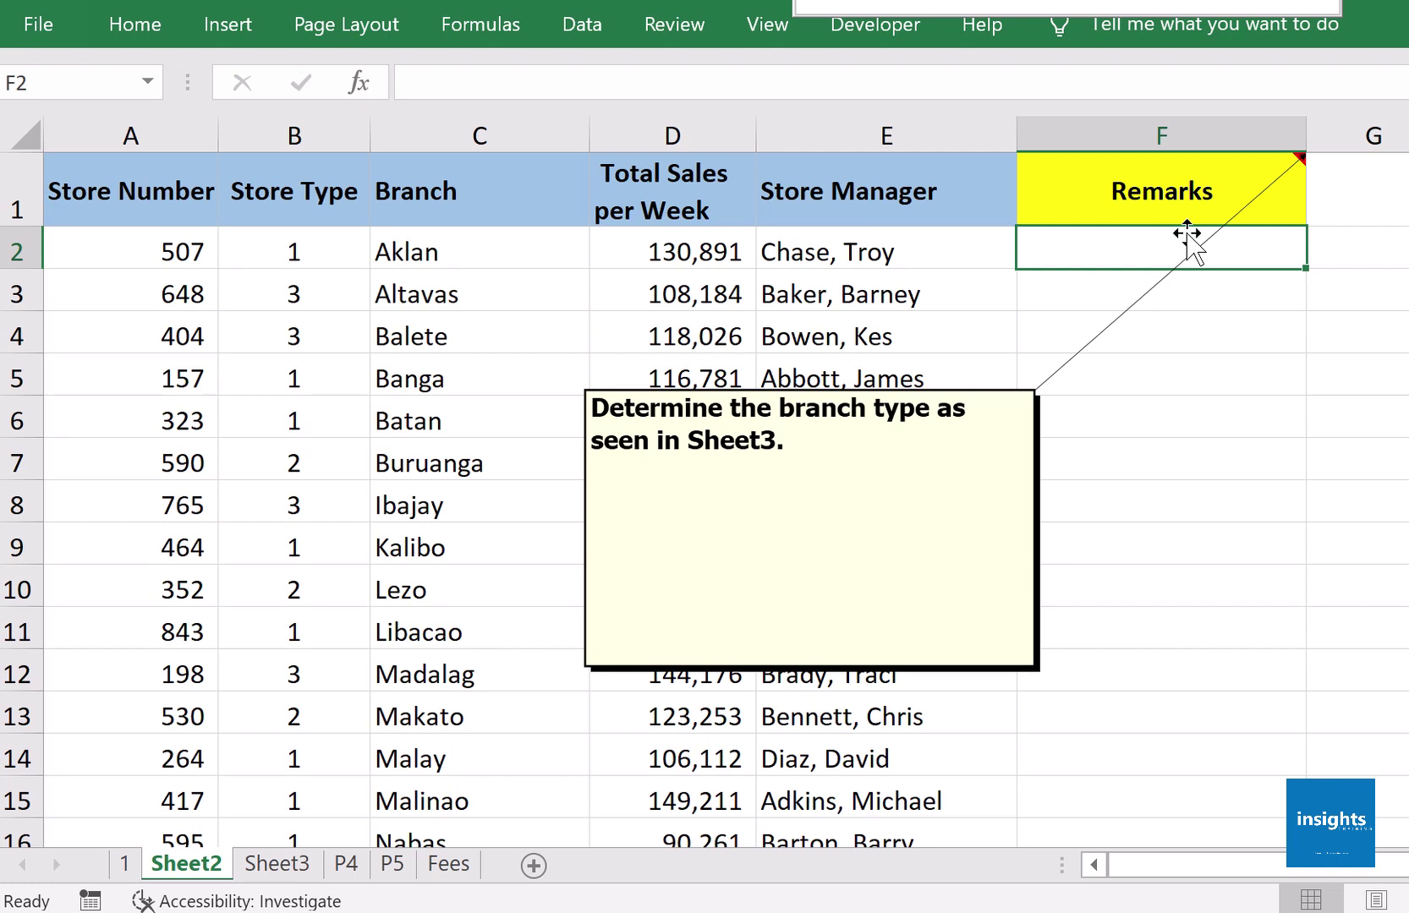
{"action": "left_click", "coordinate": [128, 128]}
{"action": "left_click", "coordinate": [310, 123]}
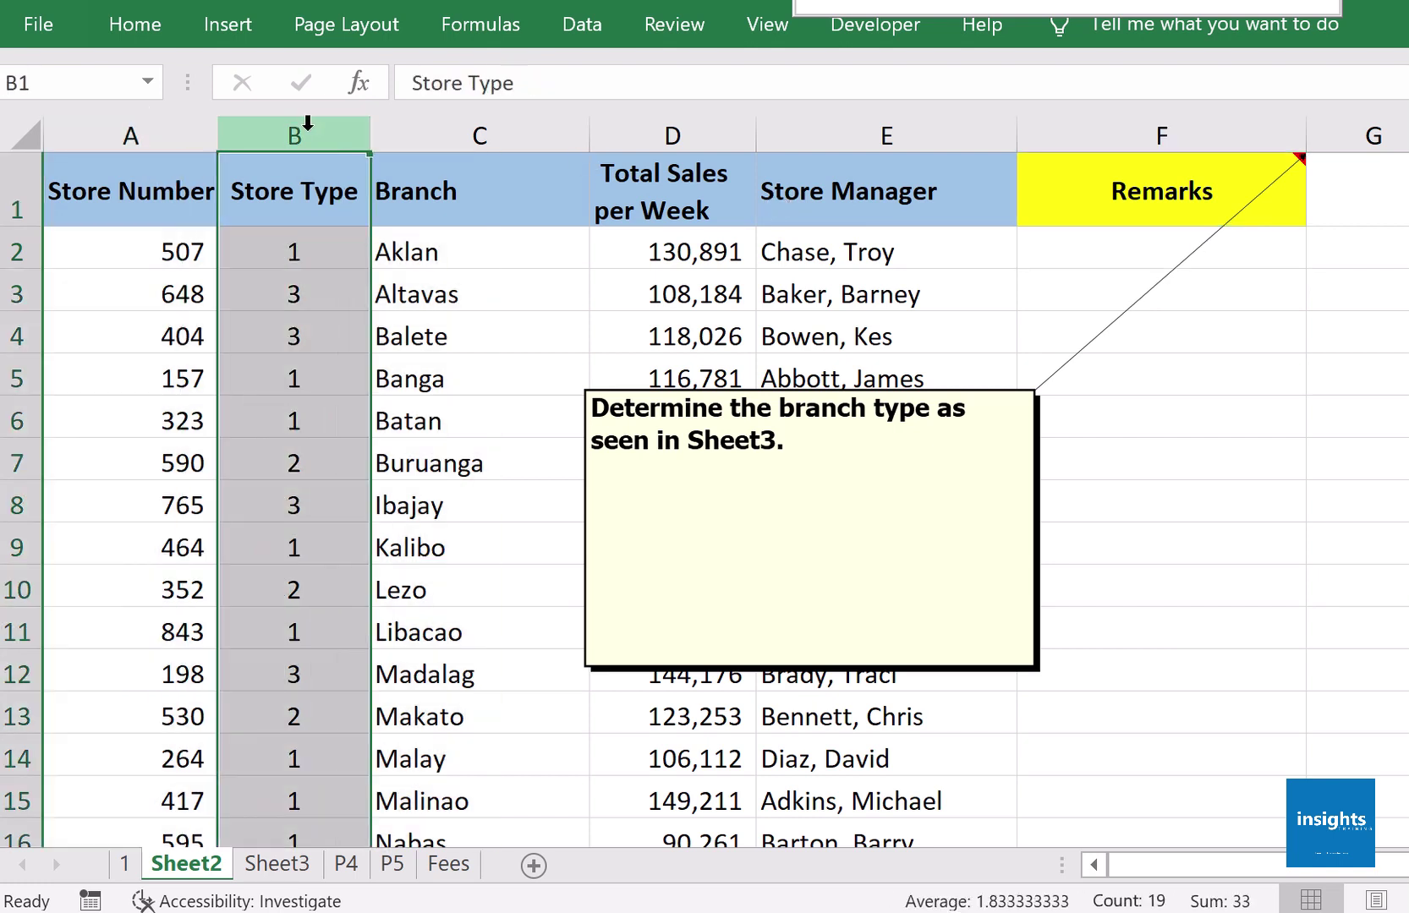
{"action": "left_click", "coordinate": [443, 127]}
{"action": "left_click", "coordinate": [669, 135]}
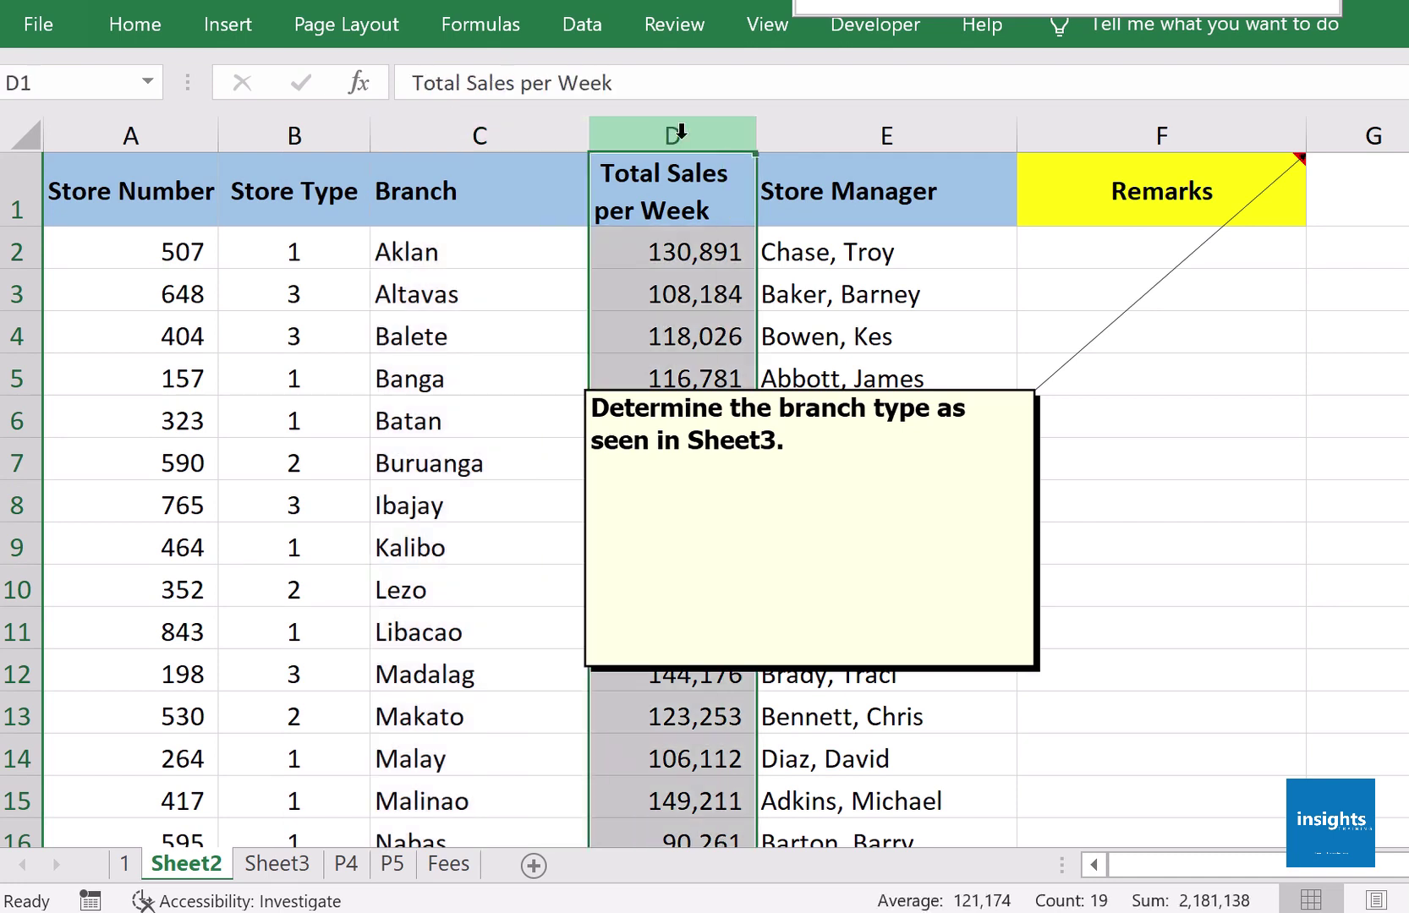
{"action": "left_click", "coordinate": [835, 133]}
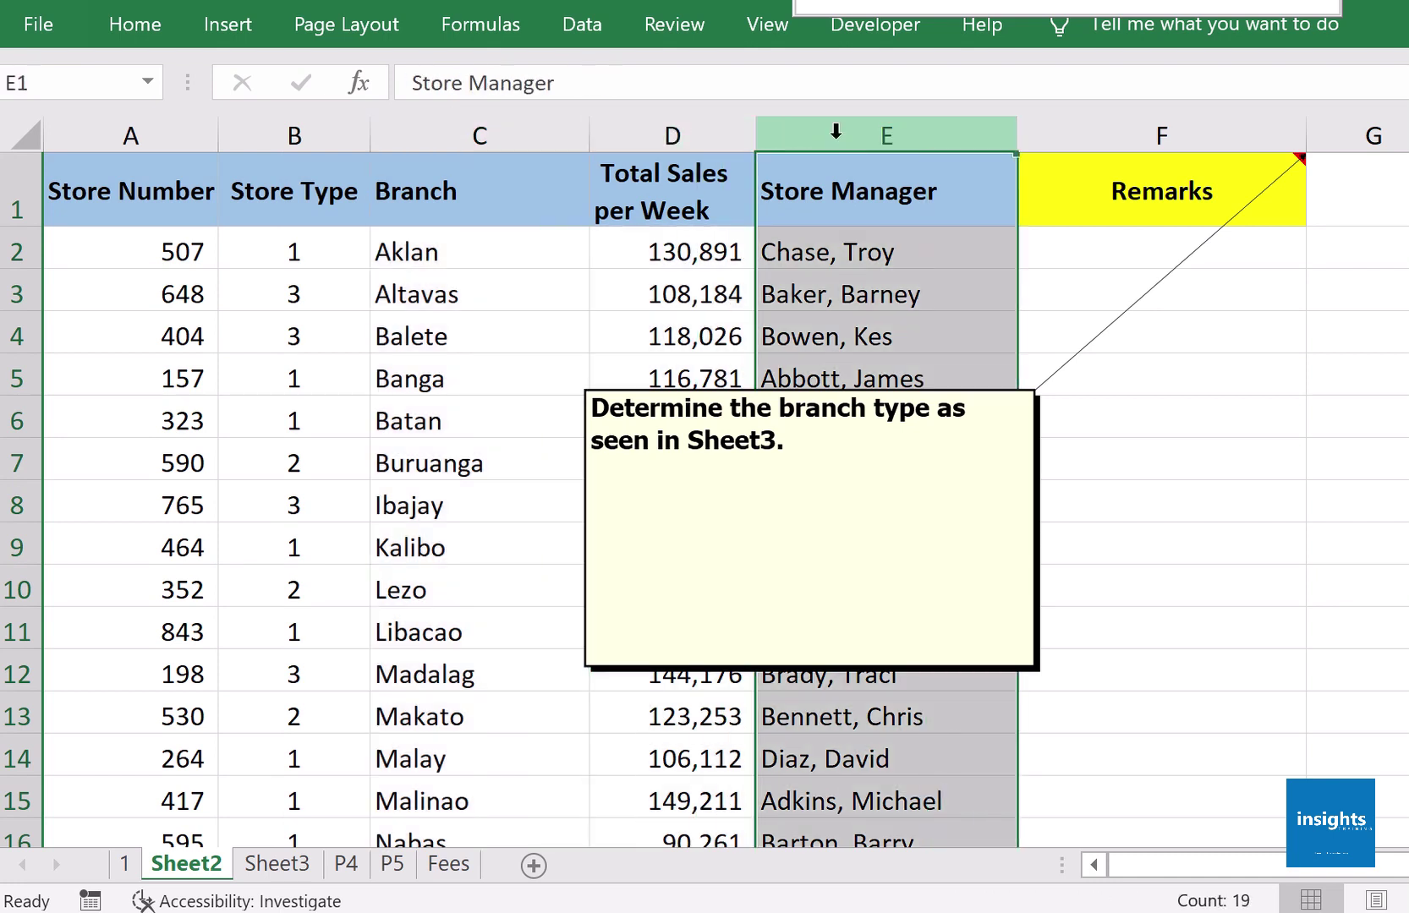
{"action": "left_click", "coordinate": [276, 866]}
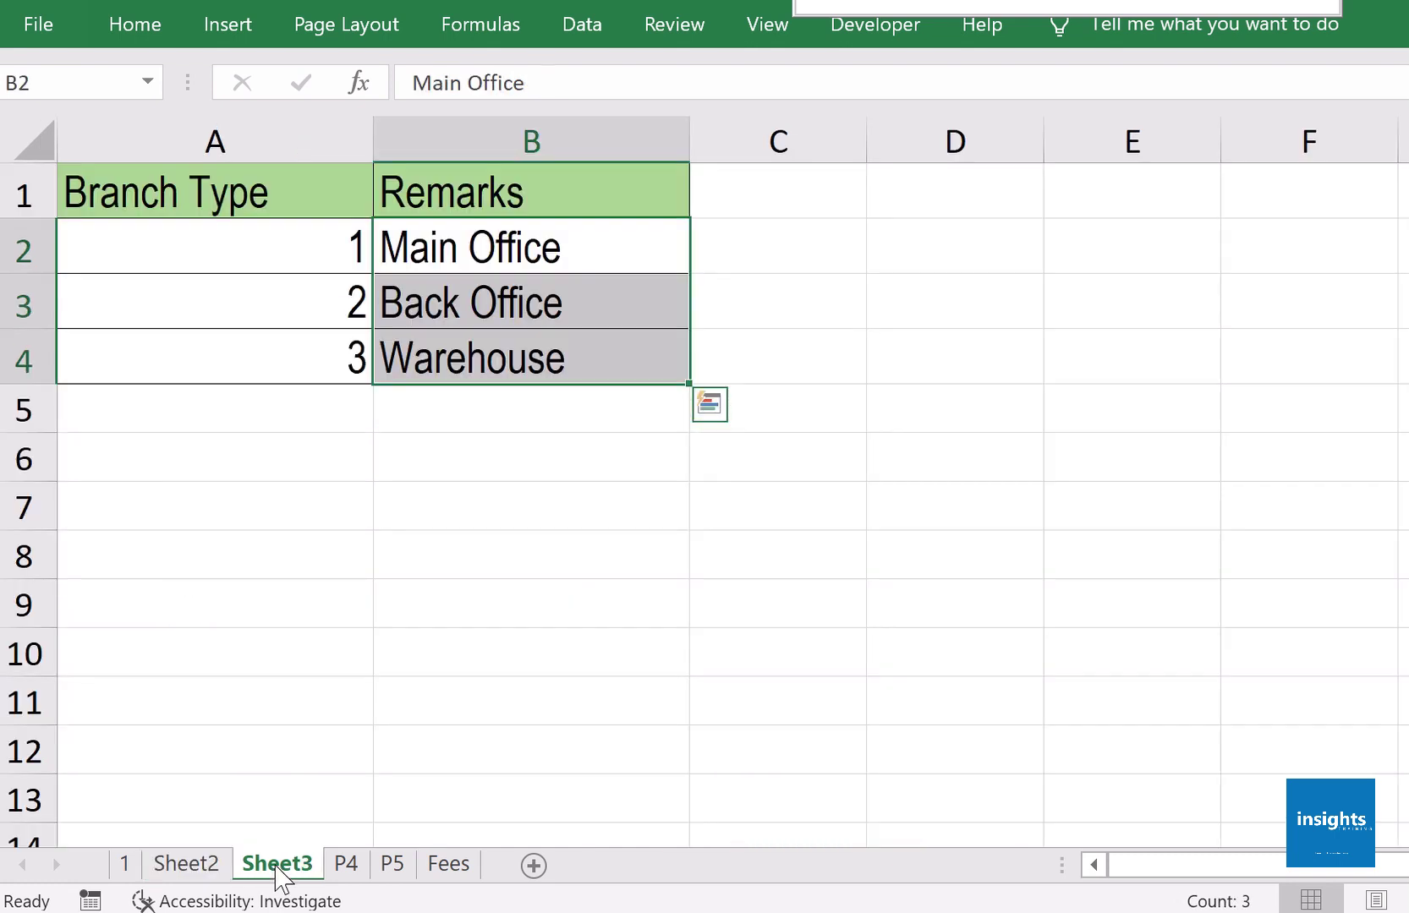
{"action": "left_click", "coordinate": [890, 369]}
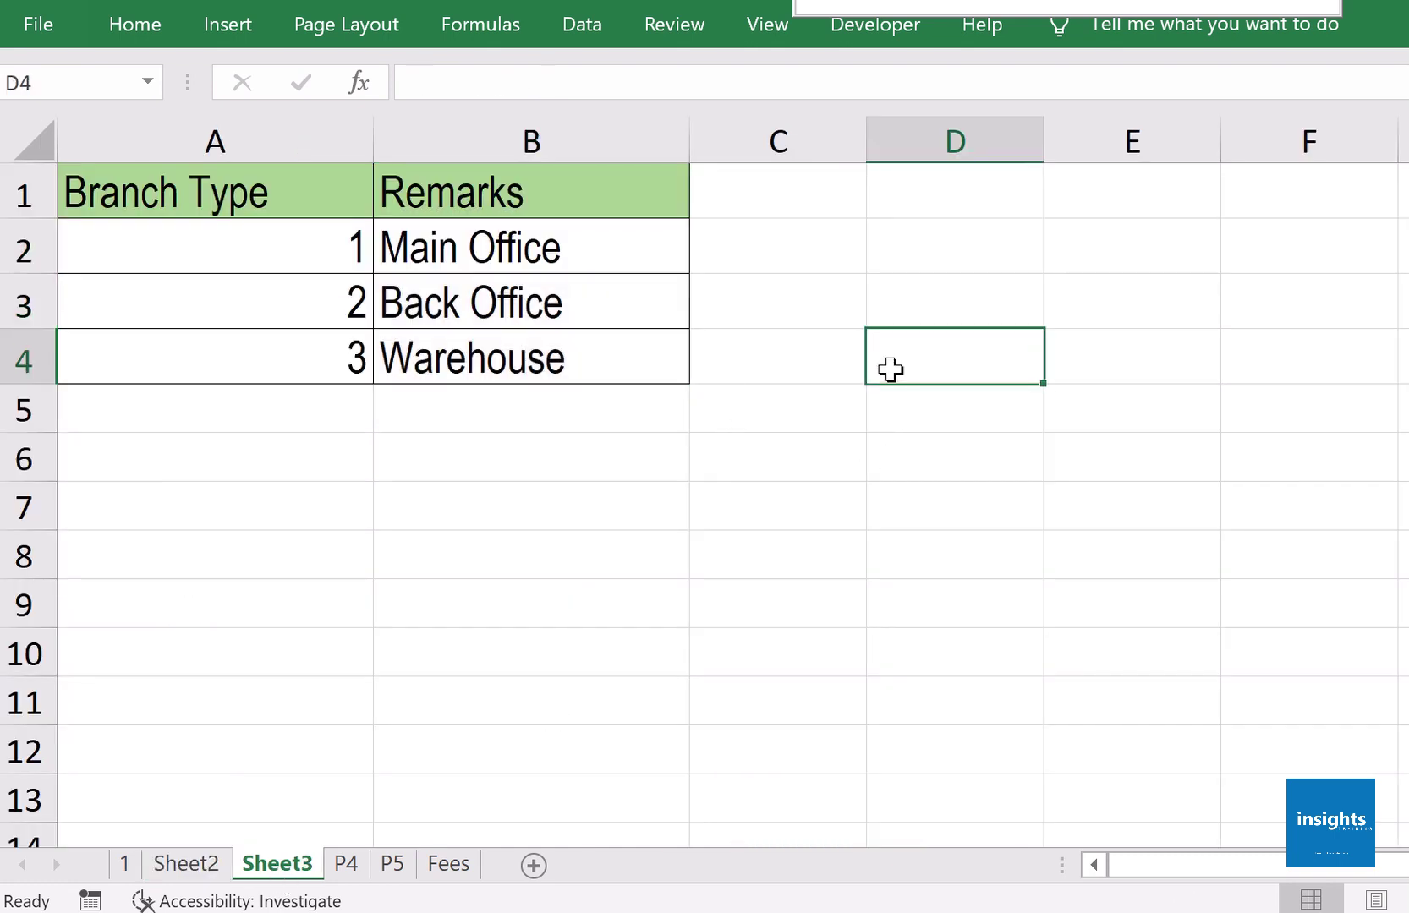
{"action": "left_click", "coordinate": [315, 152]}
{"action": "left_click", "coordinate": [444, 149]}
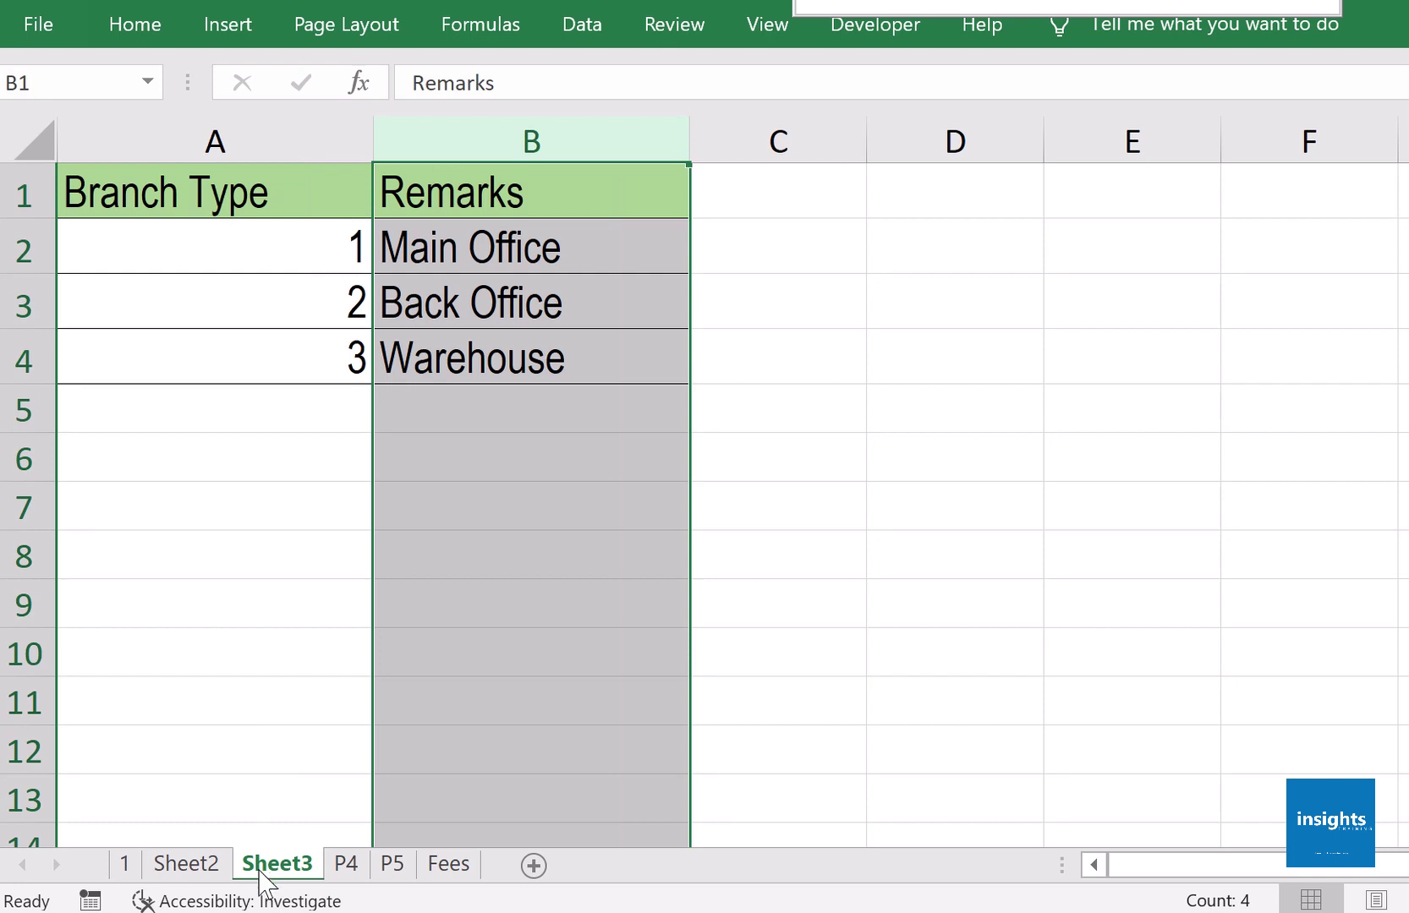
{"action": "left_click", "coordinate": [197, 871]}
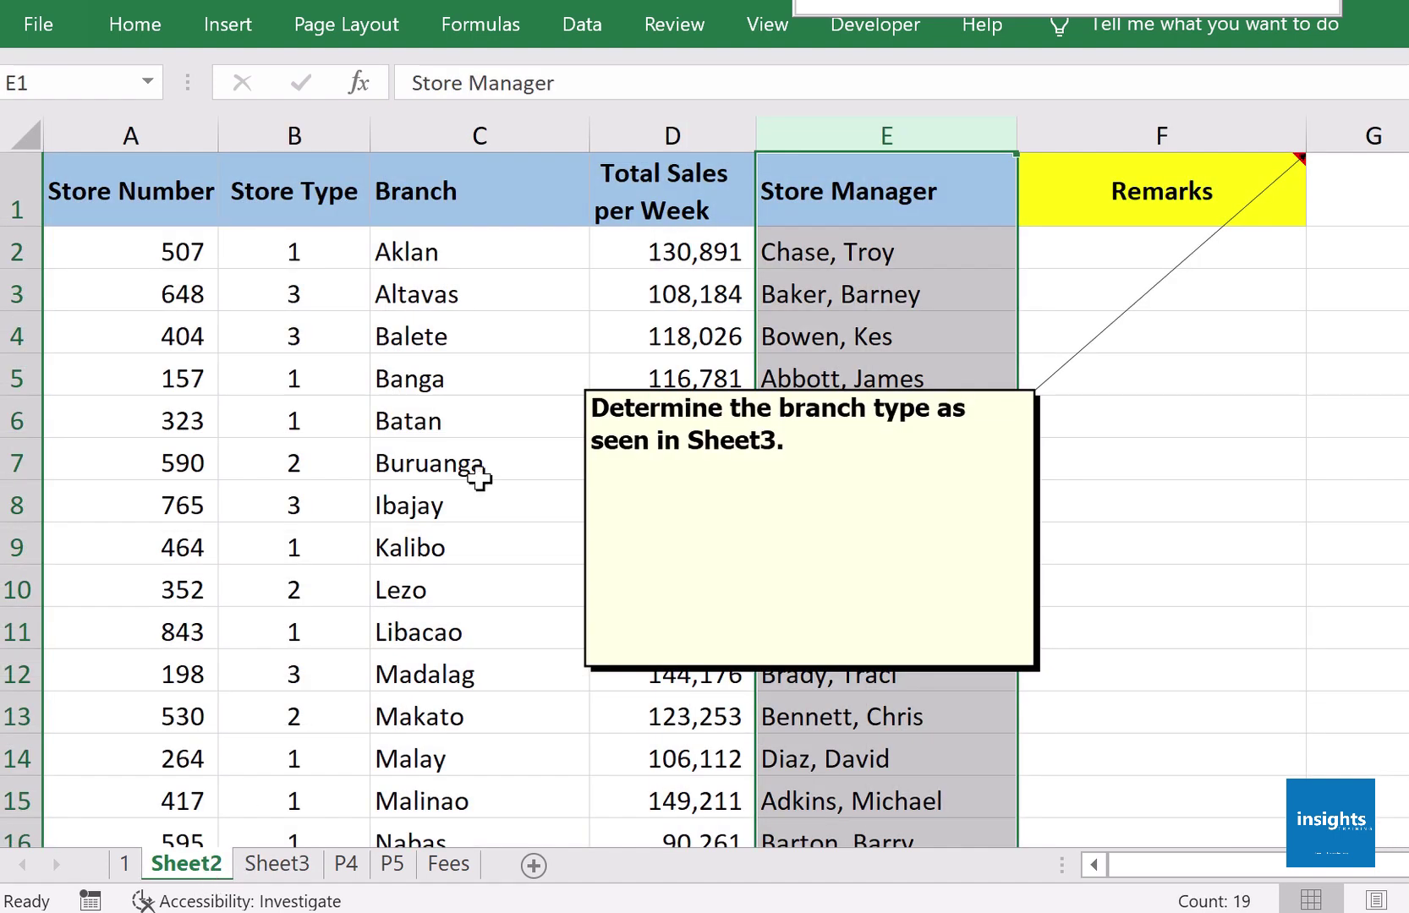
{"action": "left_click", "coordinate": [1067, 267]}
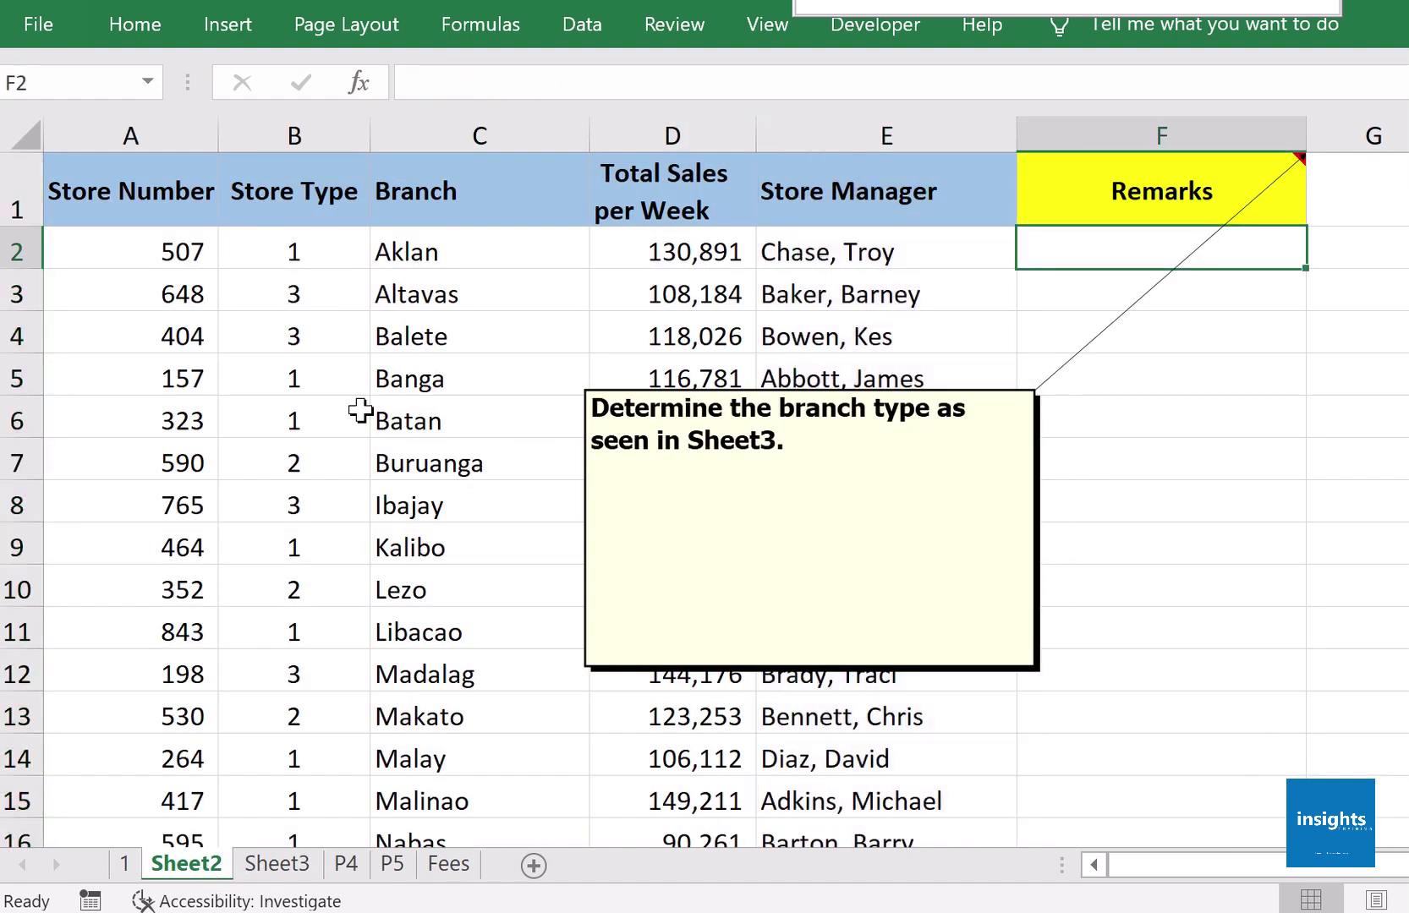
{"action": "left_click", "coordinate": [312, 871]}
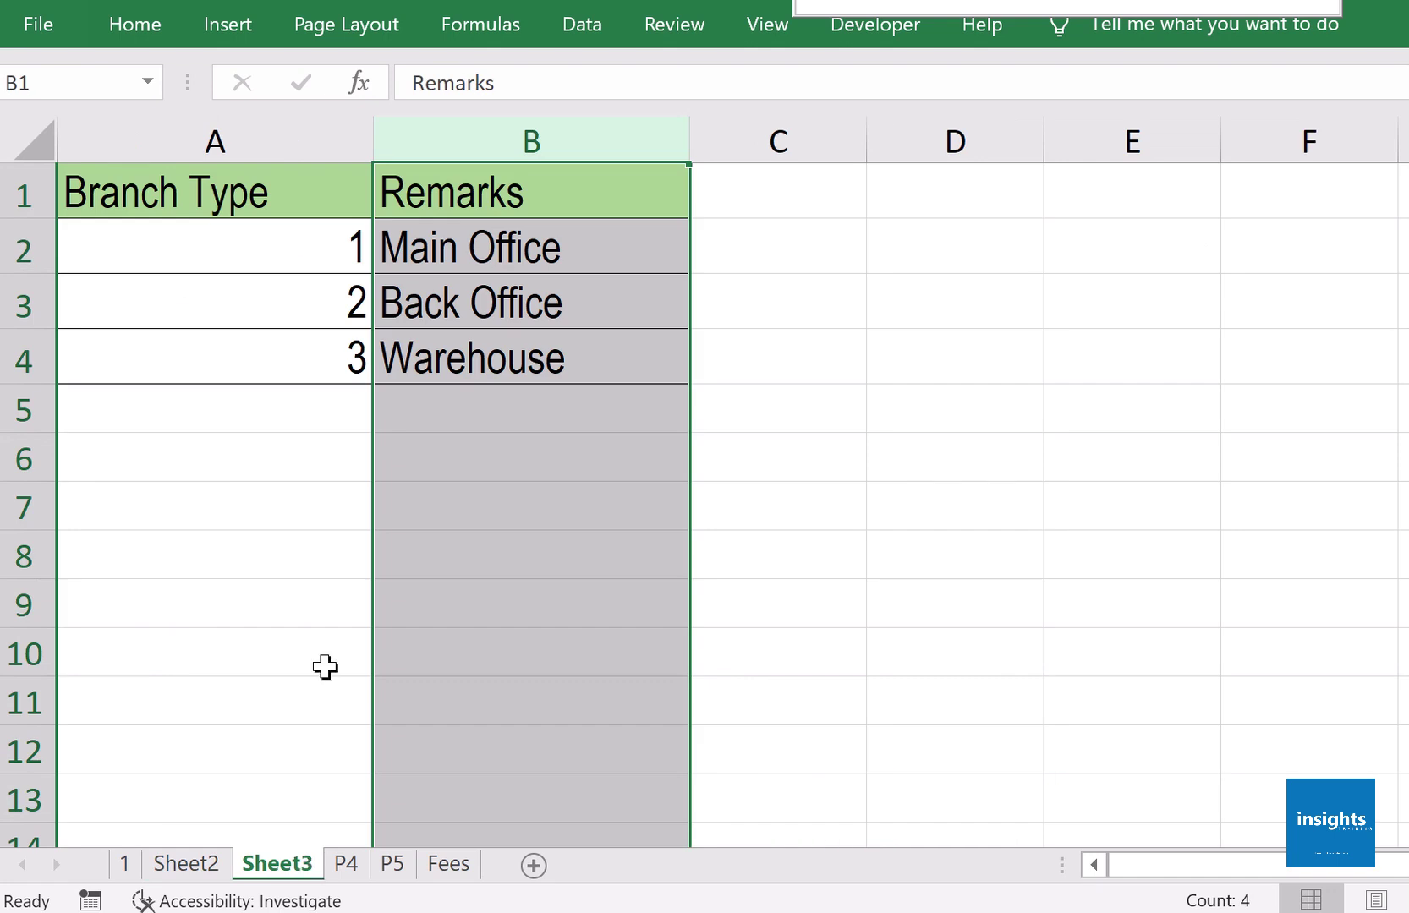
{"action": "left_click", "coordinate": [341, 313]}
{"action": "left_click", "coordinate": [203, 867]}
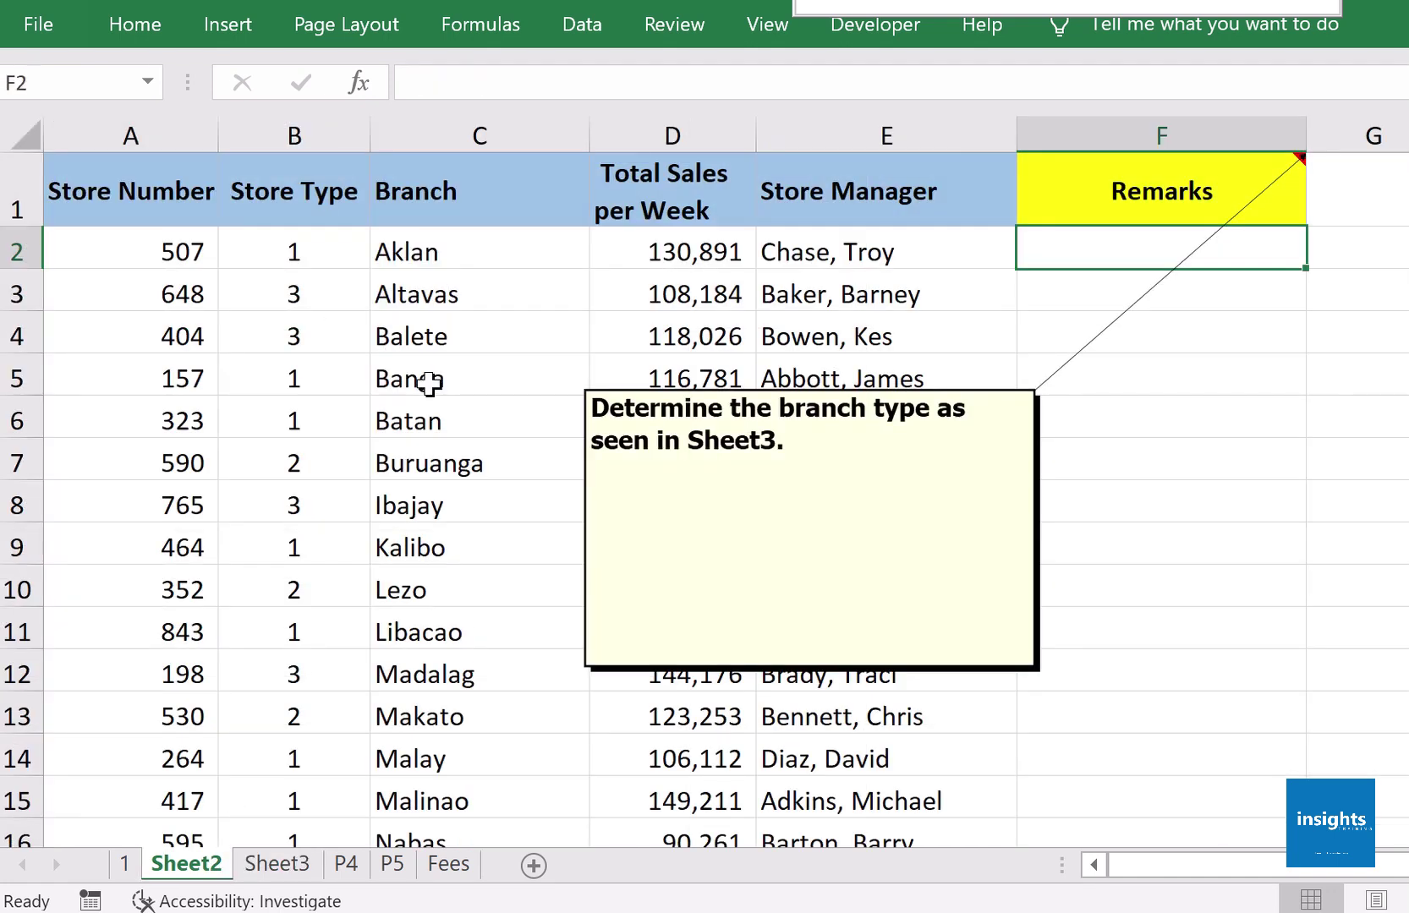
{"action": "left_click", "coordinate": [294, 139]}
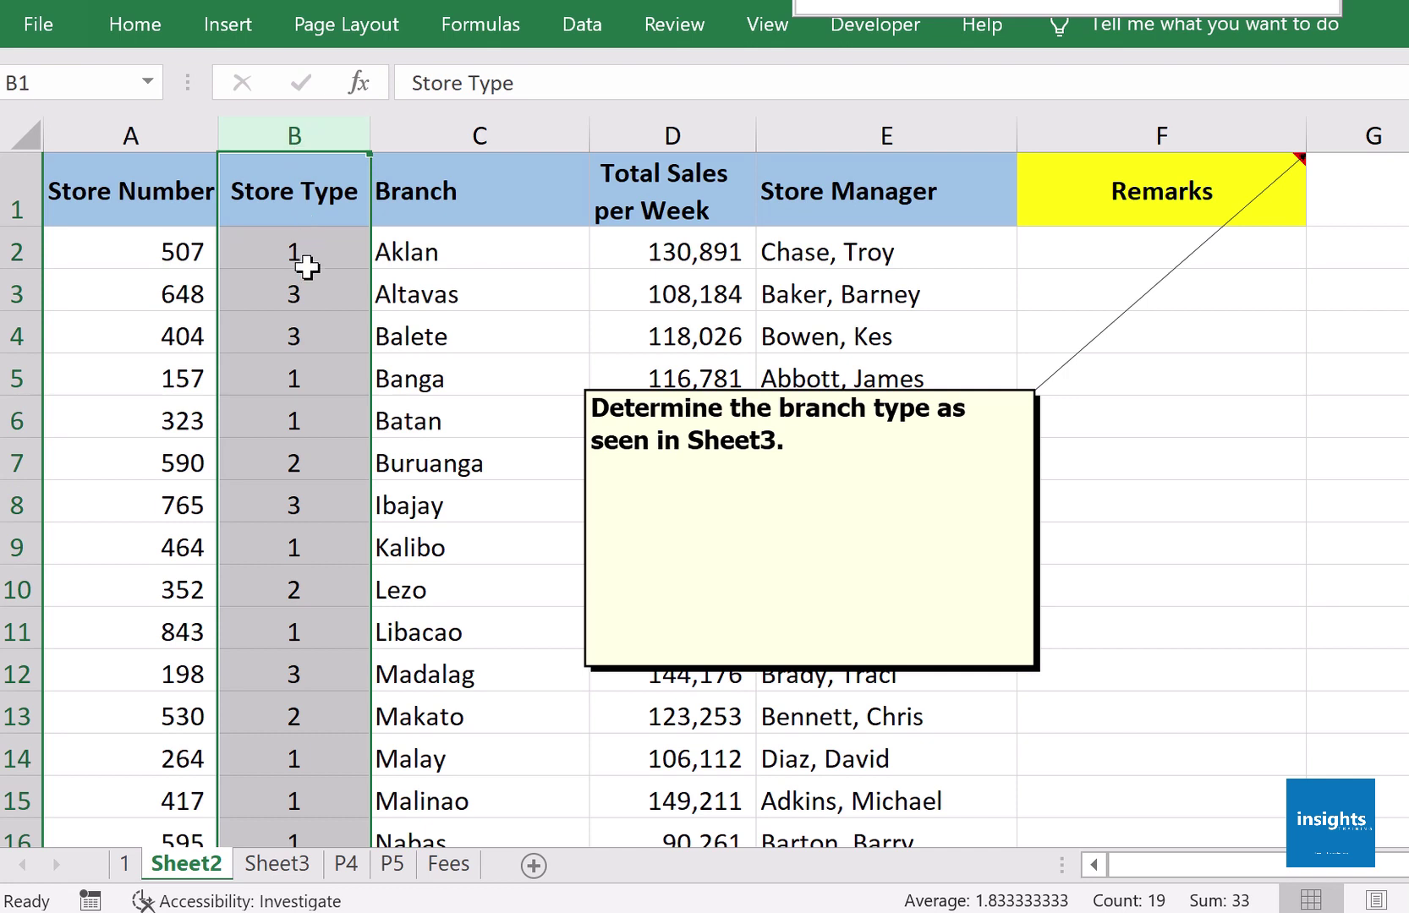
{"action": "left_click", "coordinate": [306, 503]}
{"action": "left_click", "coordinate": [283, 633]}
{"action": "left_click", "coordinate": [291, 719]}
{"action": "left_click", "coordinate": [312, 505]}
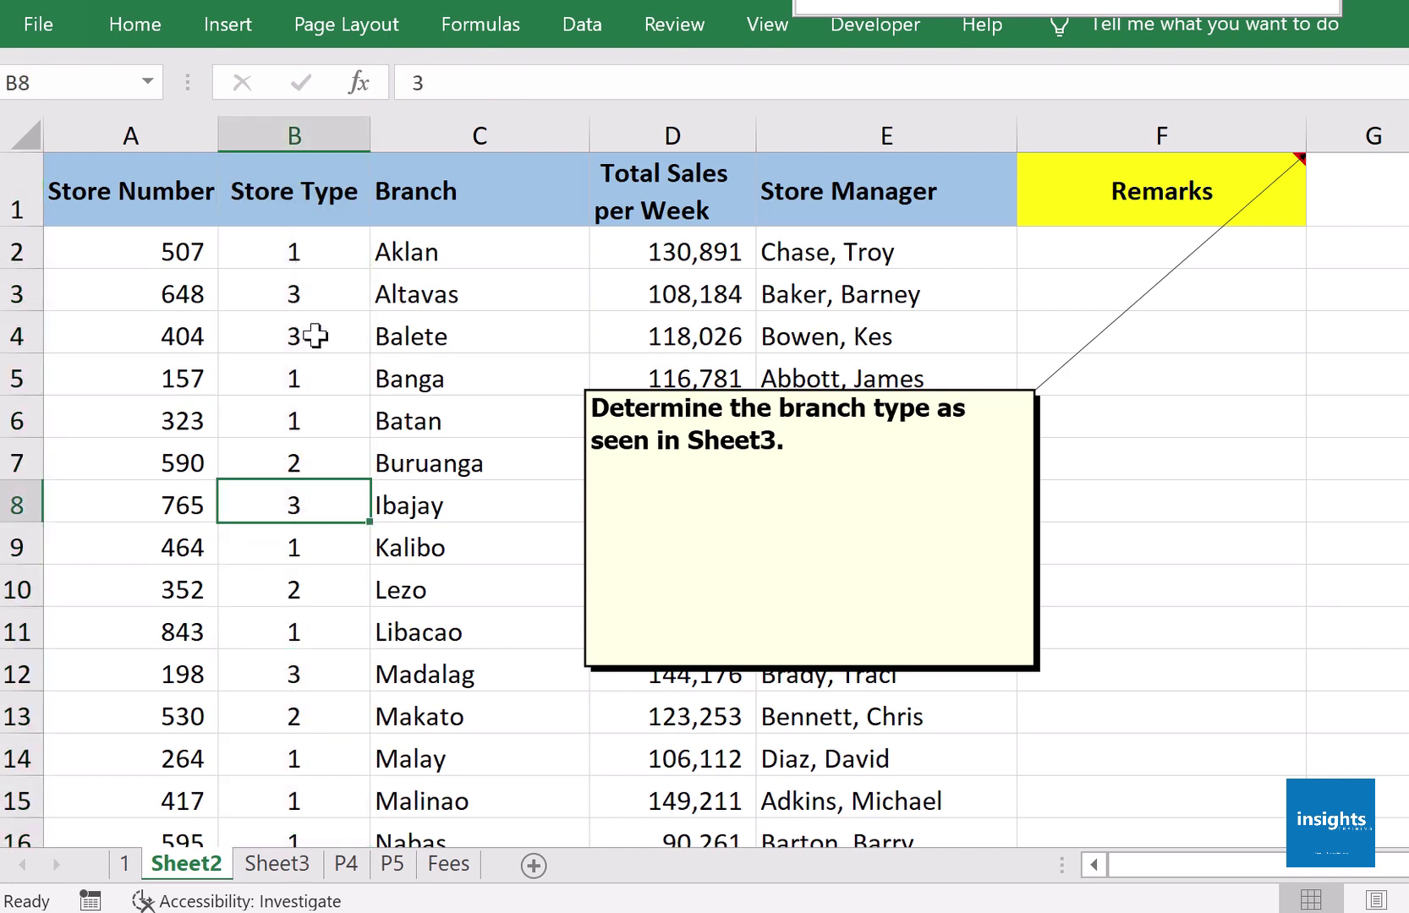
{"action": "left_click", "coordinate": [316, 334]}
{"action": "left_click", "coordinate": [279, 864]}
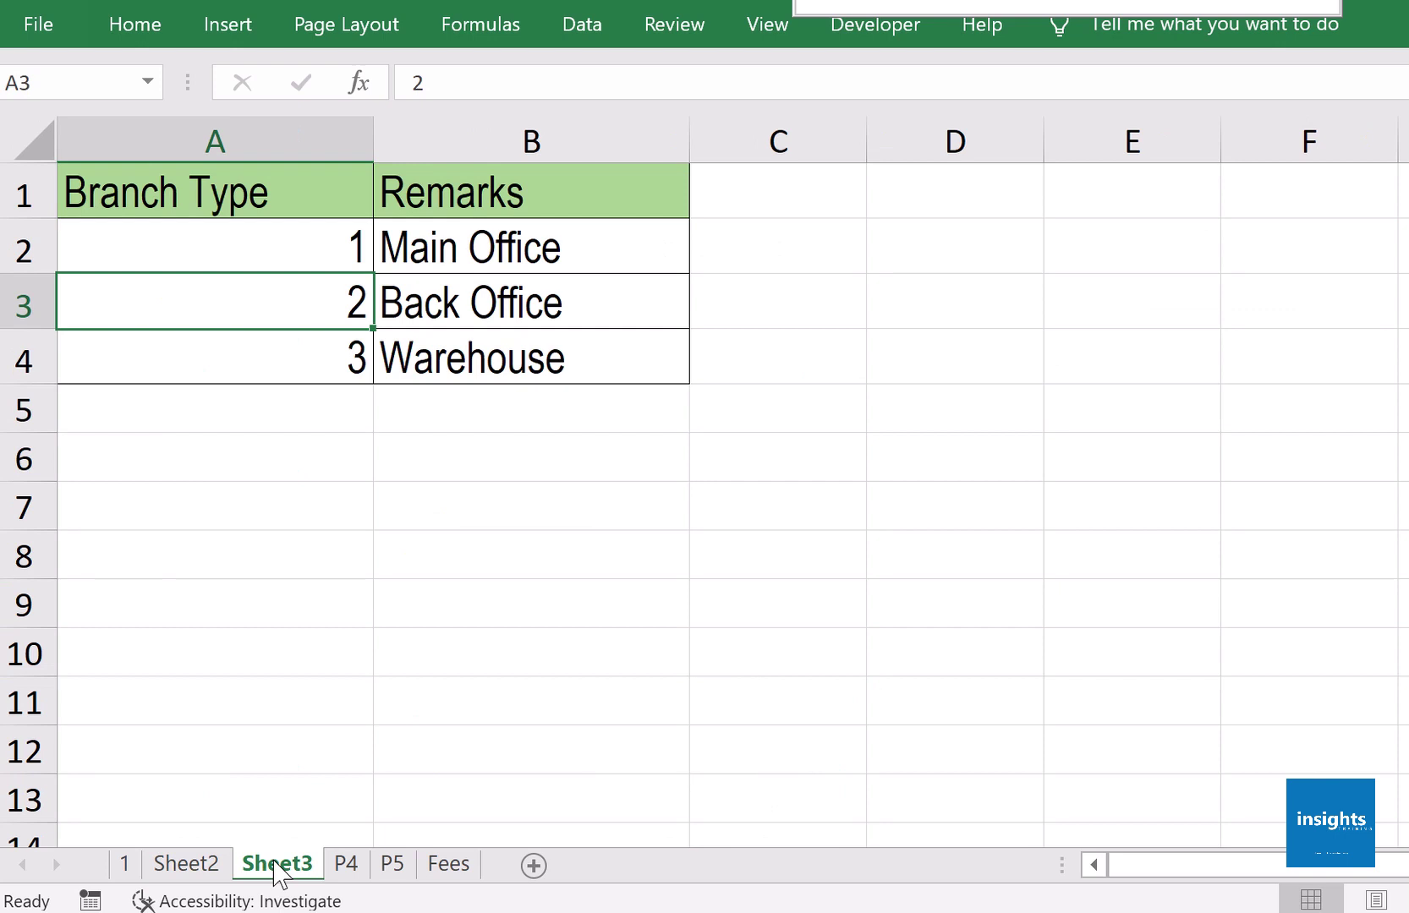
{"action": "left_click", "coordinate": [324, 122]}
{"action": "left_click", "coordinate": [291, 246]}
{"action": "left_click", "coordinate": [280, 308]}
{"action": "left_click", "coordinate": [268, 359]}
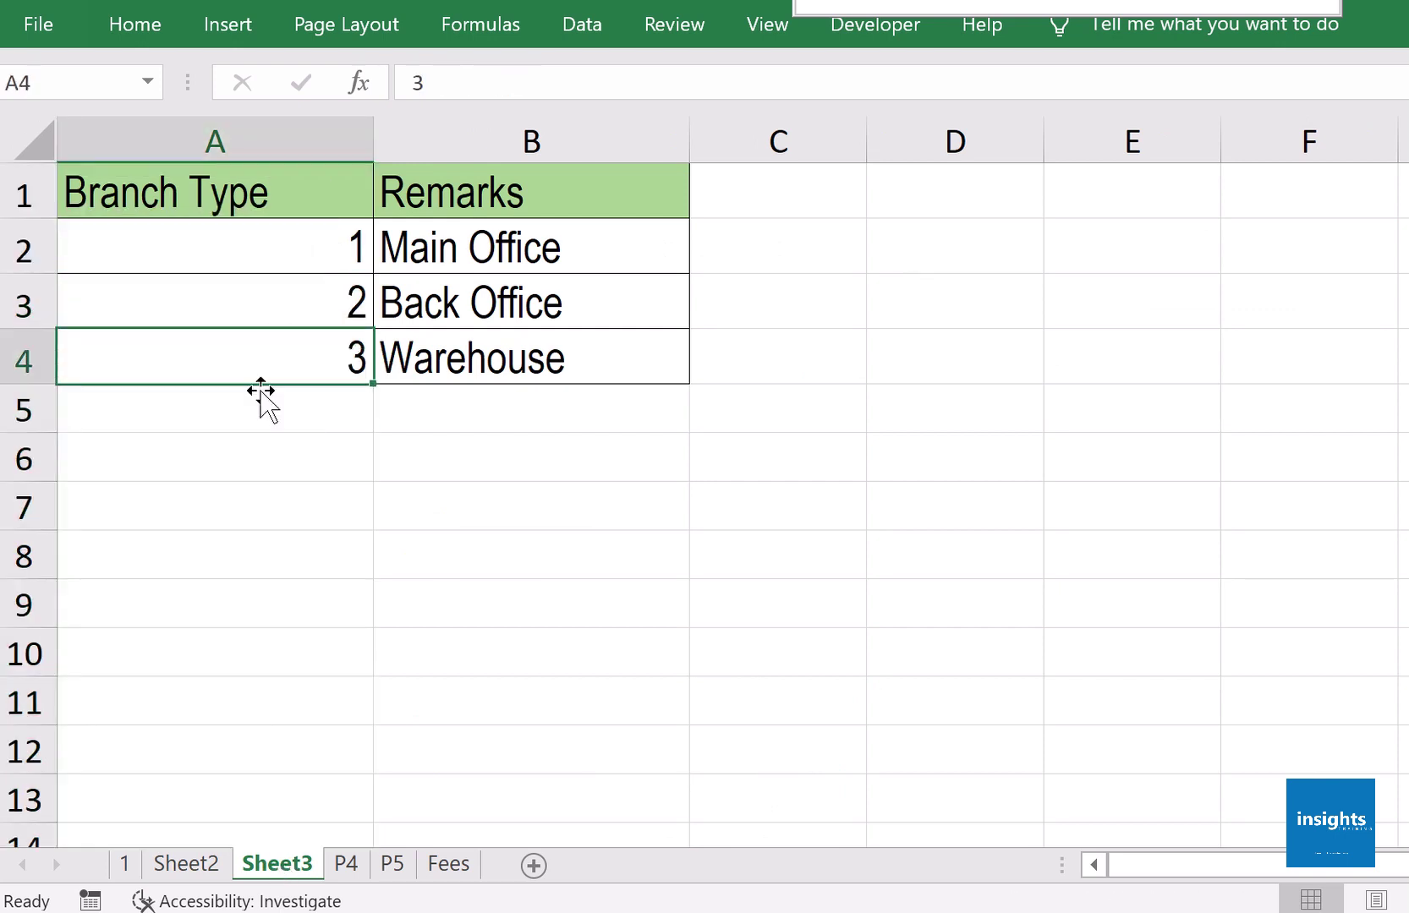
{"action": "left_click", "coordinate": [187, 862]}
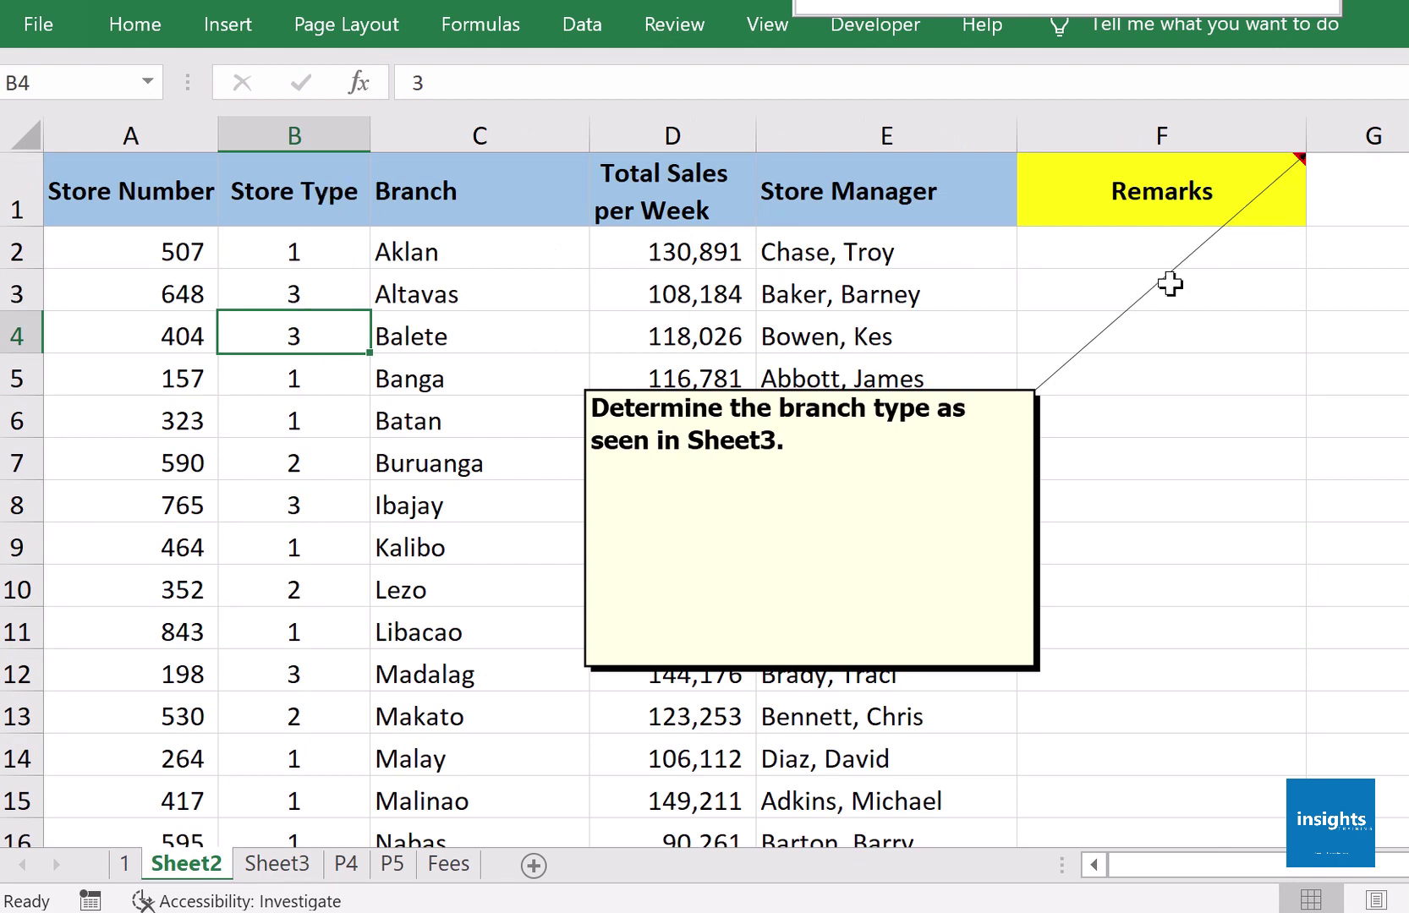
{"action": "left_click", "coordinate": [1163, 253]}
{"action": "left_click", "coordinate": [304, 183]}
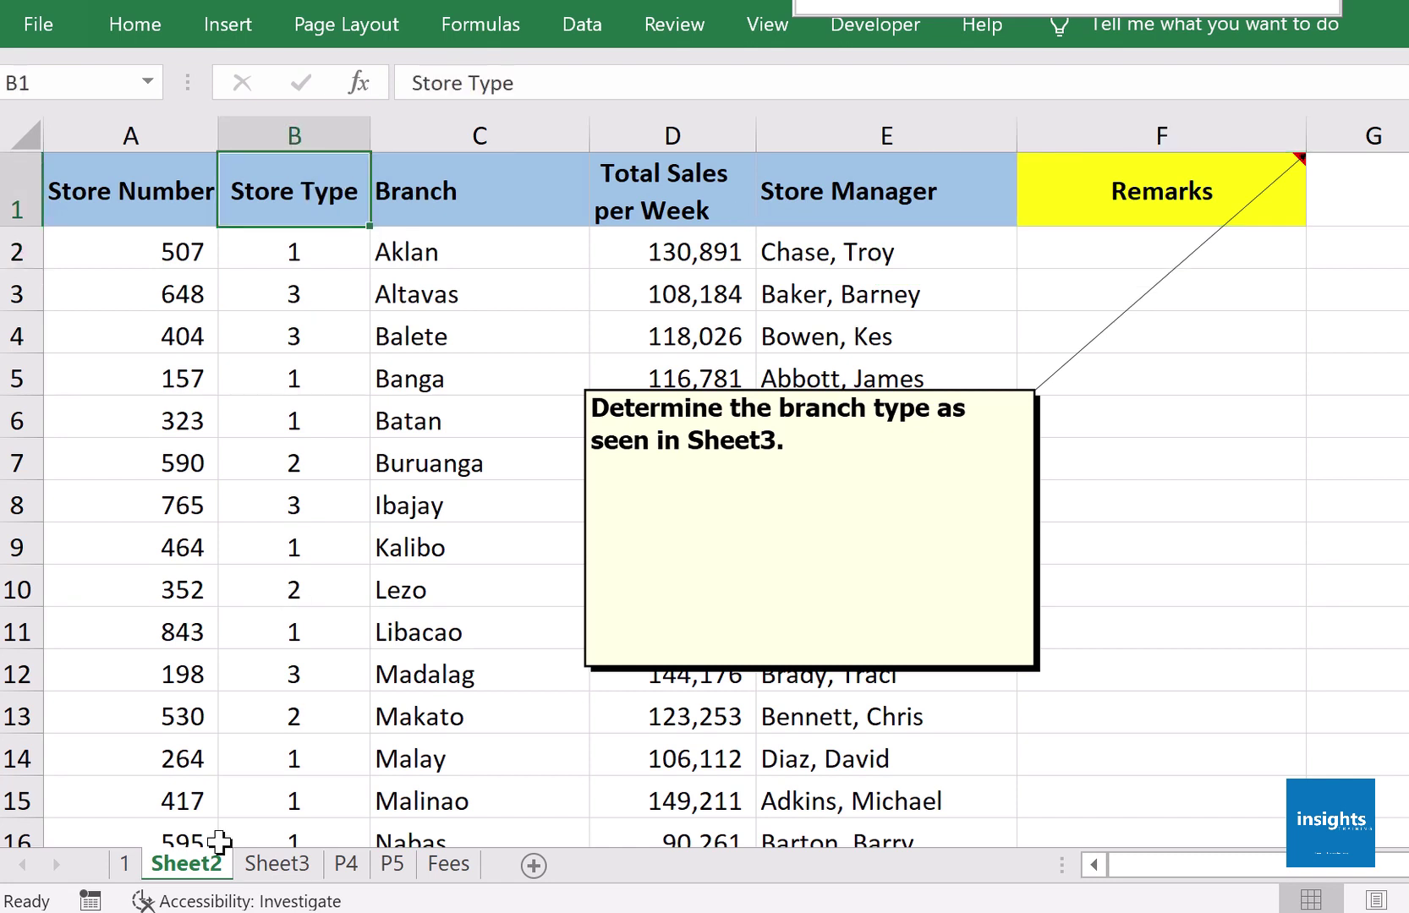
{"action": "left_click", "coordinate": [276, 864]}
{"action": "left_click", "coordinate": [207, 867]}
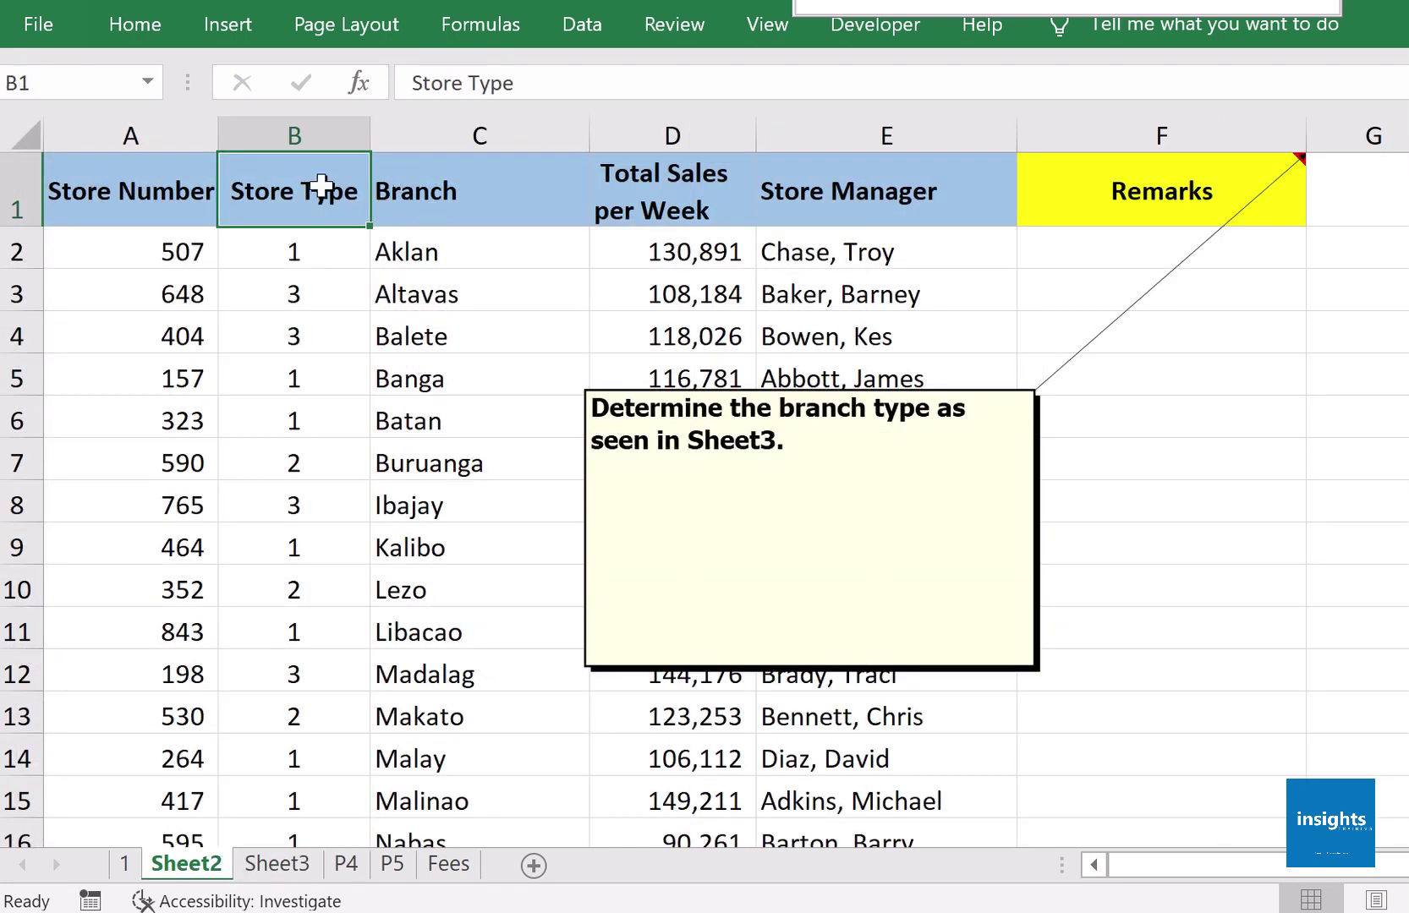
{"action": "left_click", "coordinate": [277, 864]}
{"action": "left_click", "coordinate": [318, 199]}
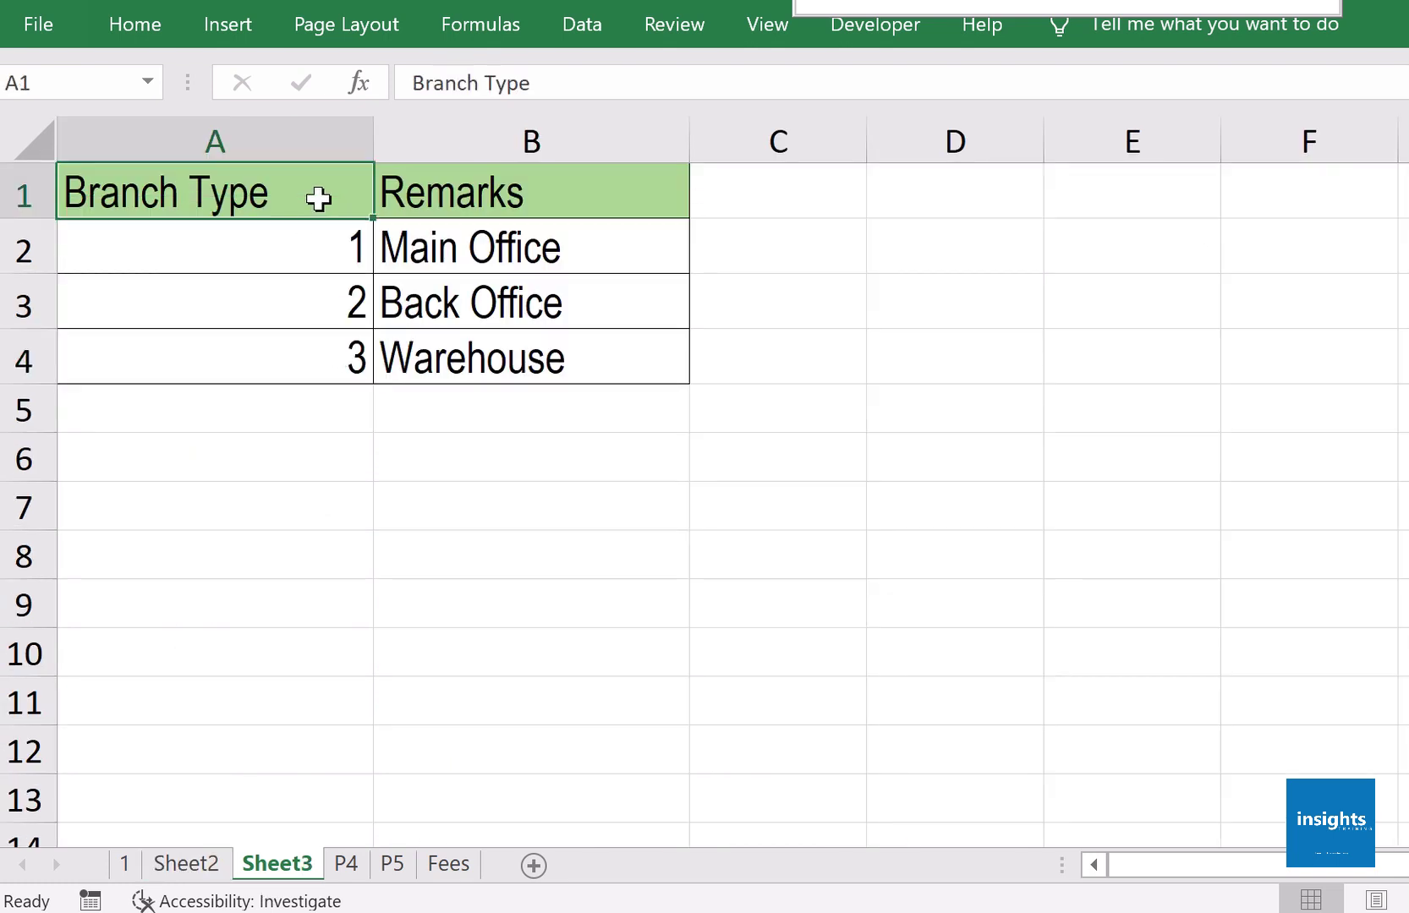
{"action": "left_click", "coordinate": [196, 866]}
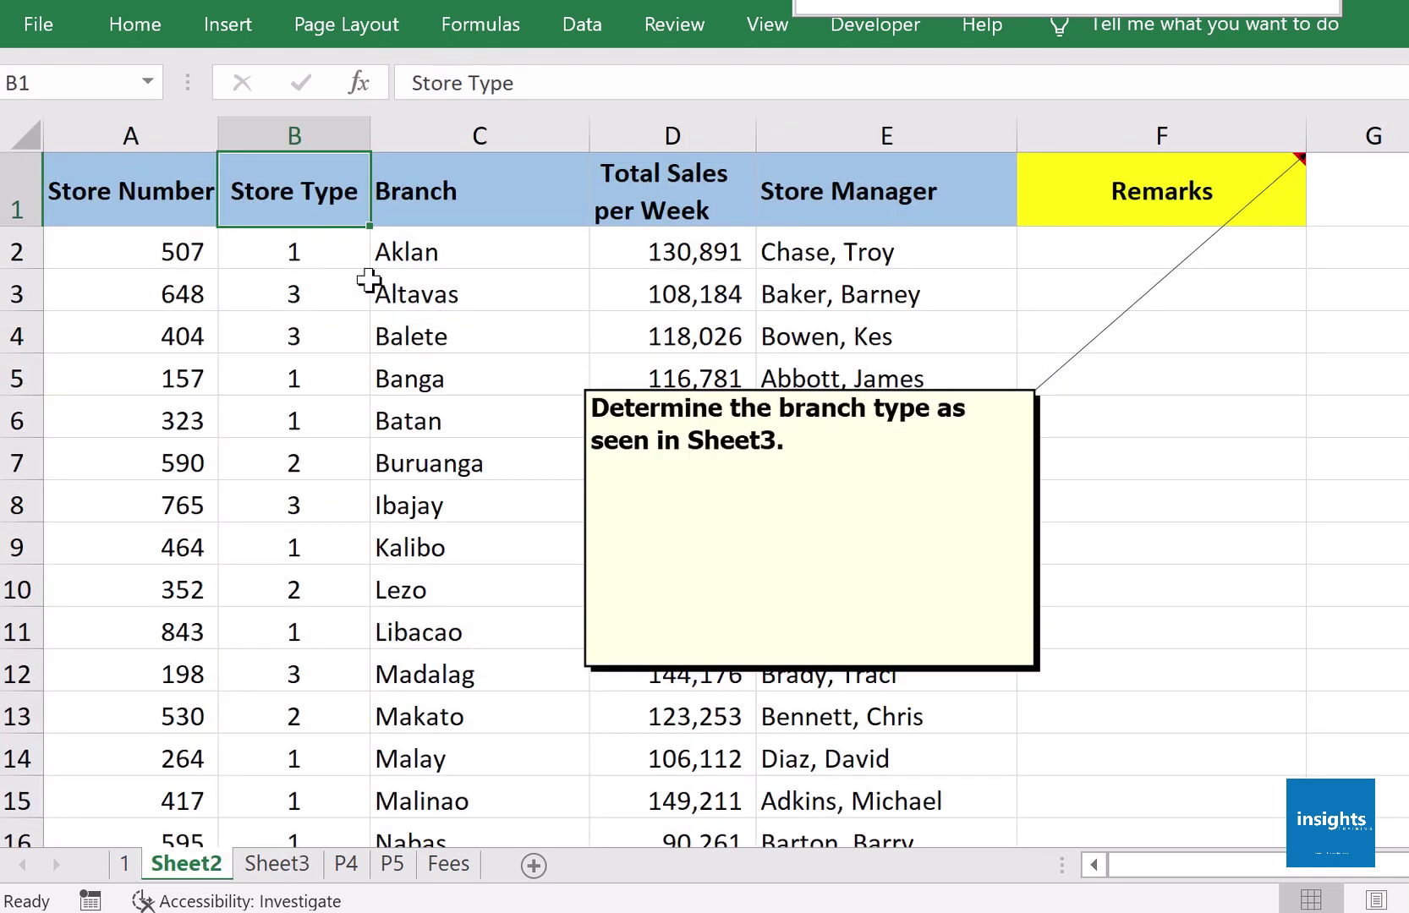
{"action": "left_click_drag", "start_coordinate": [345, 252], "coordinate": [341, 560]}
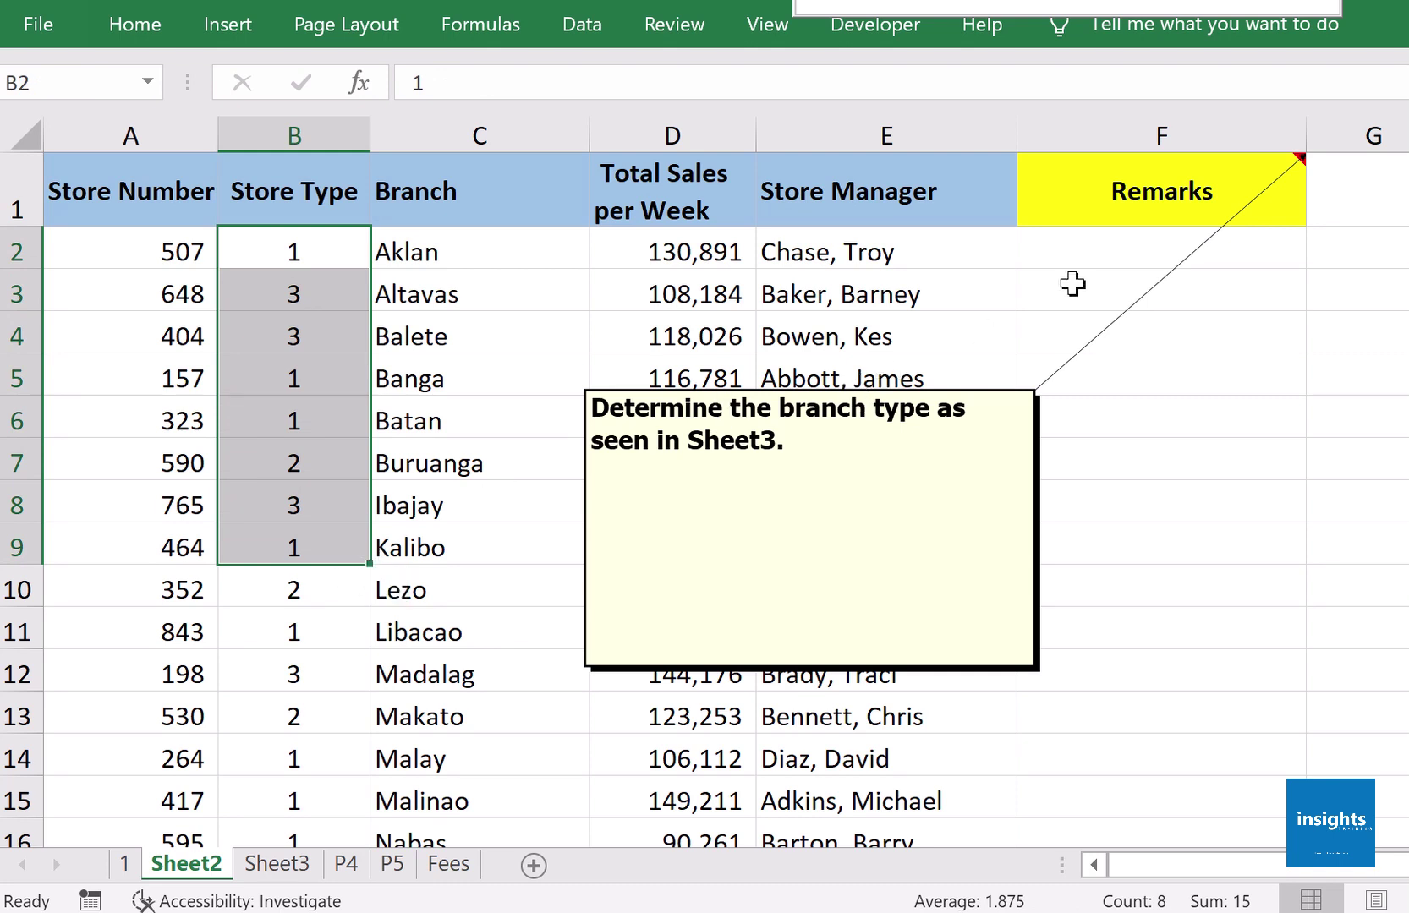
{"action": "left_click", "coordinate": [1095, 245]}
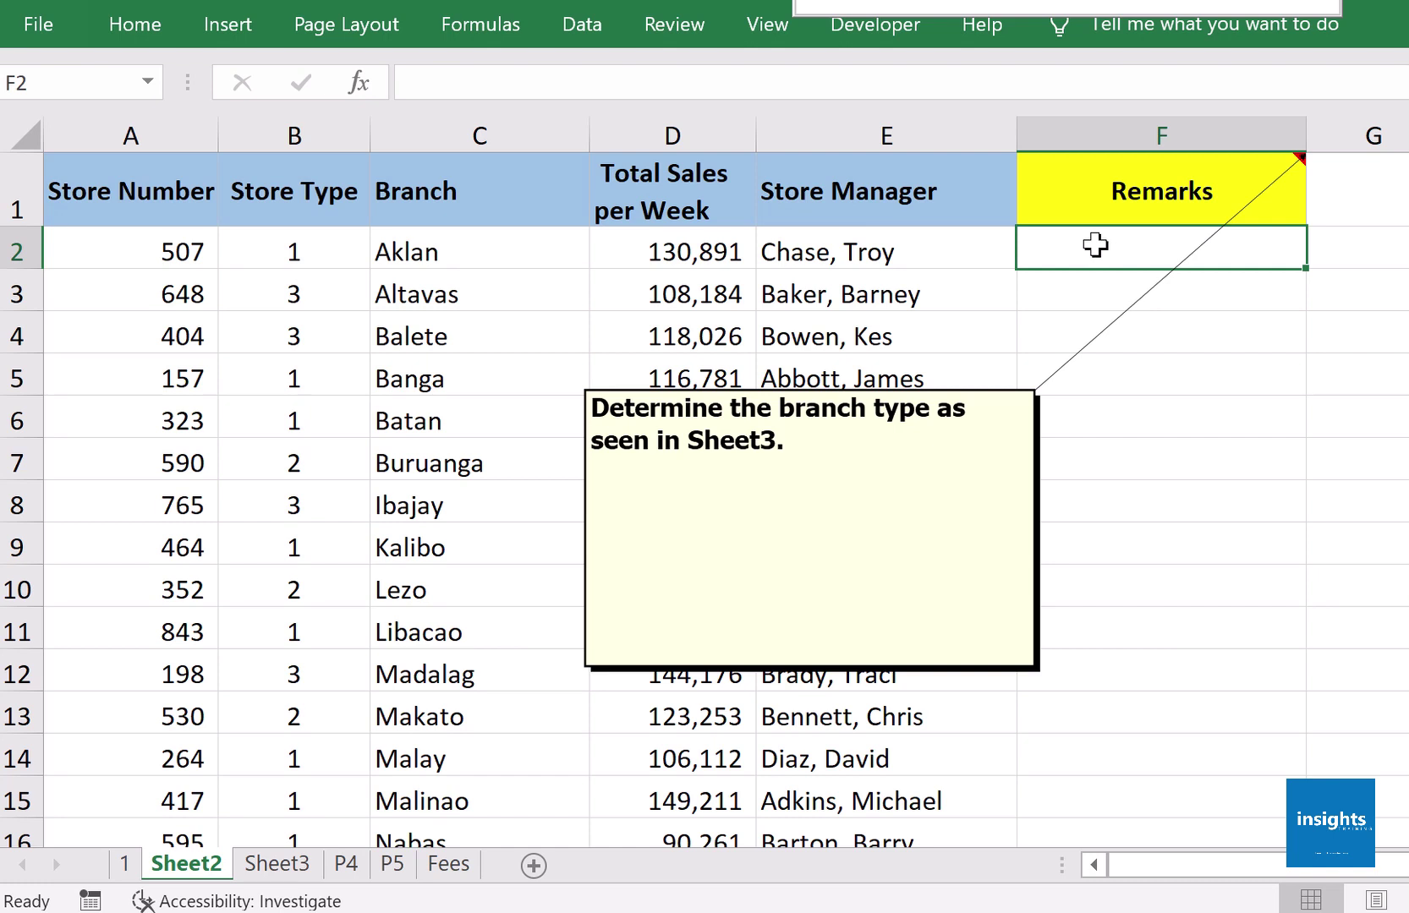
- Begin F2's formula as =VLOOKUP(B2, with Store Type B2 as lookup value
{"action": "type", "text": "=VLOOKUP("}
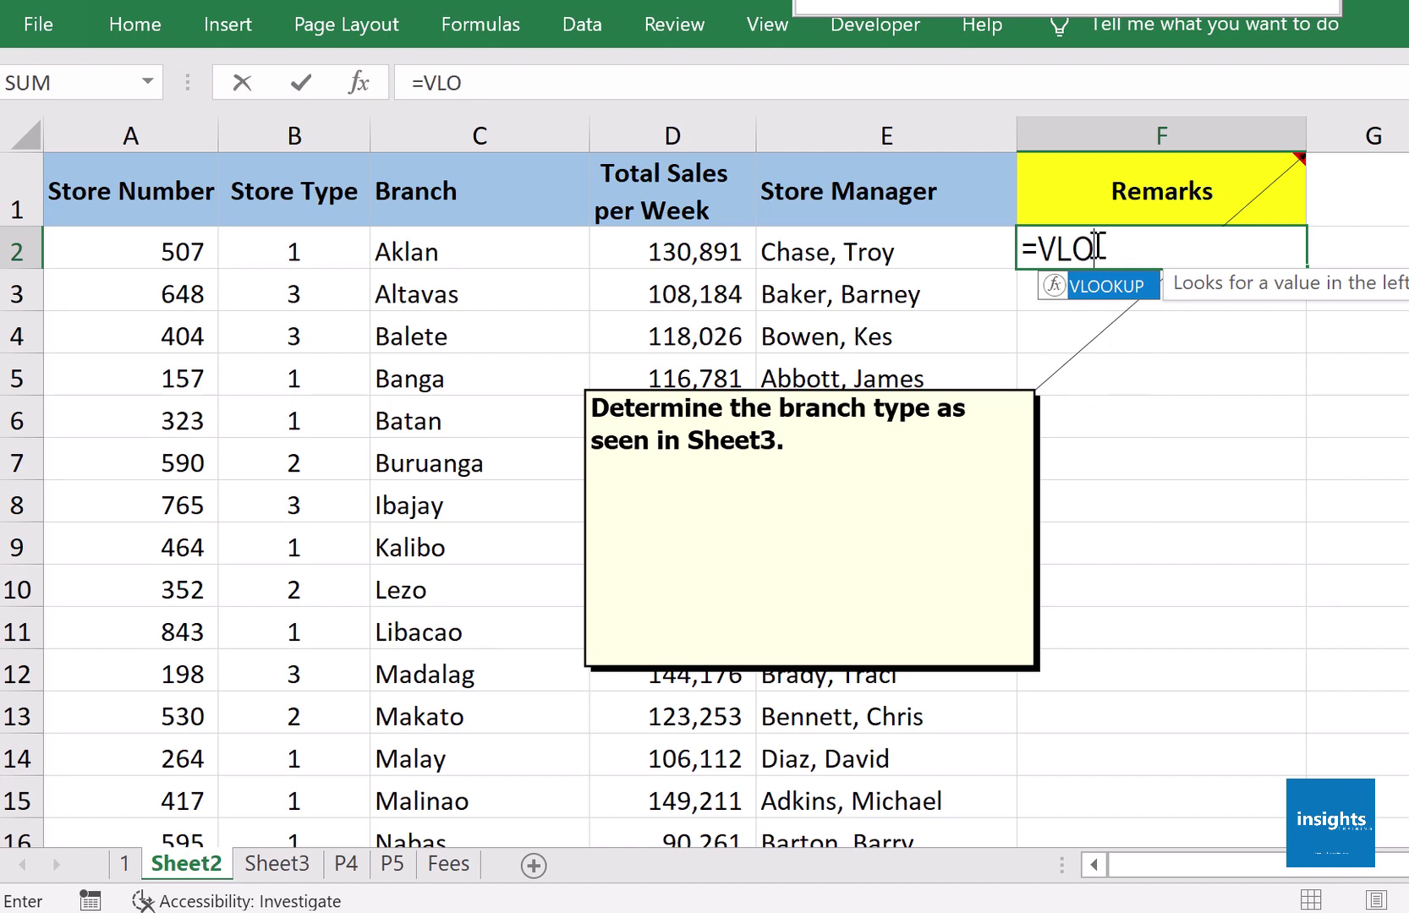
{"action": "left_click", "coordinate": [268, 251]}
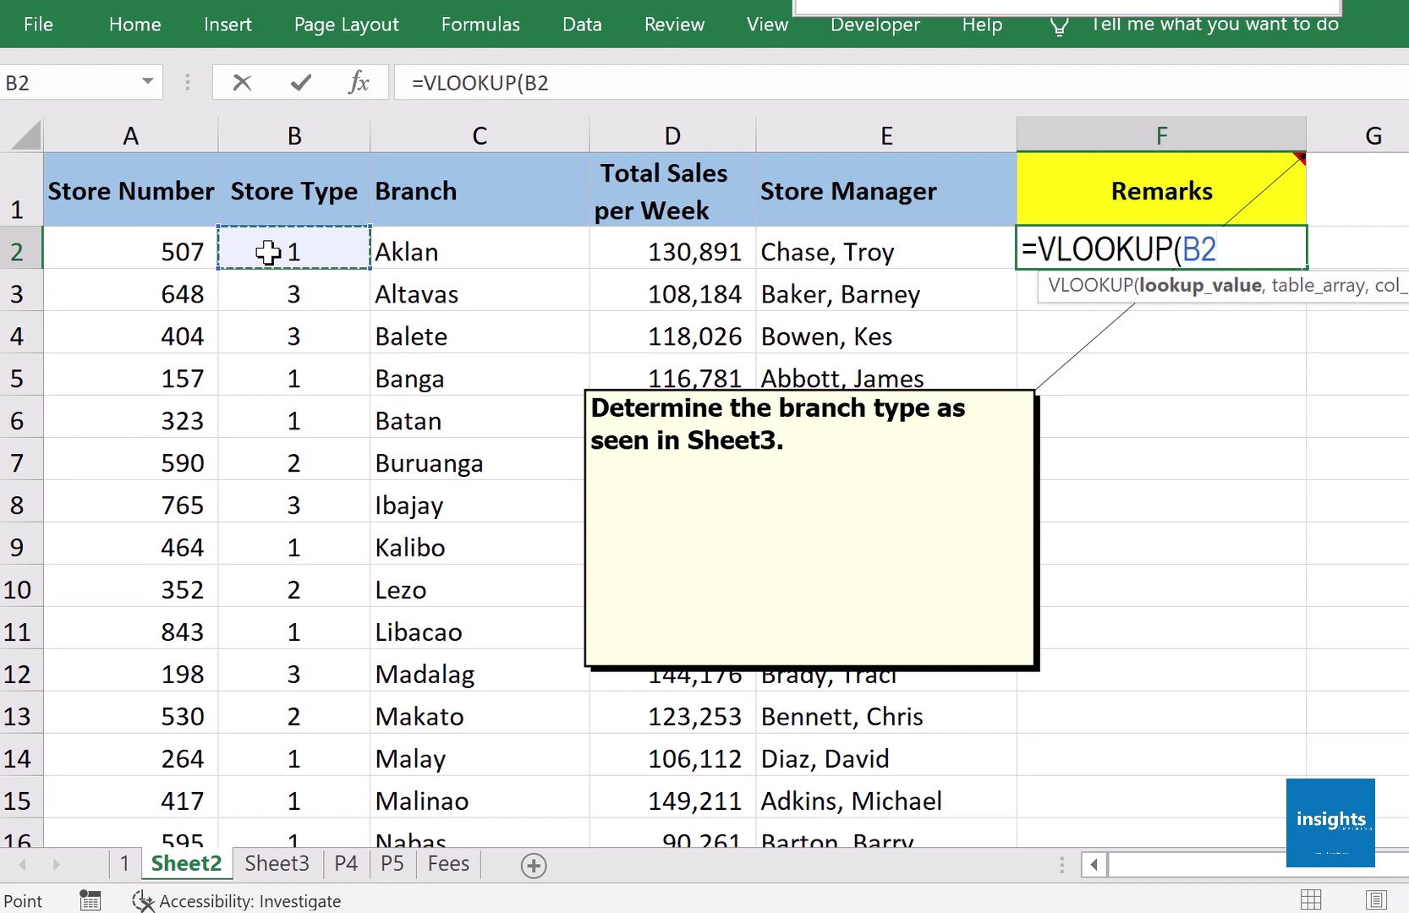
{"action": "type", "text": ","}
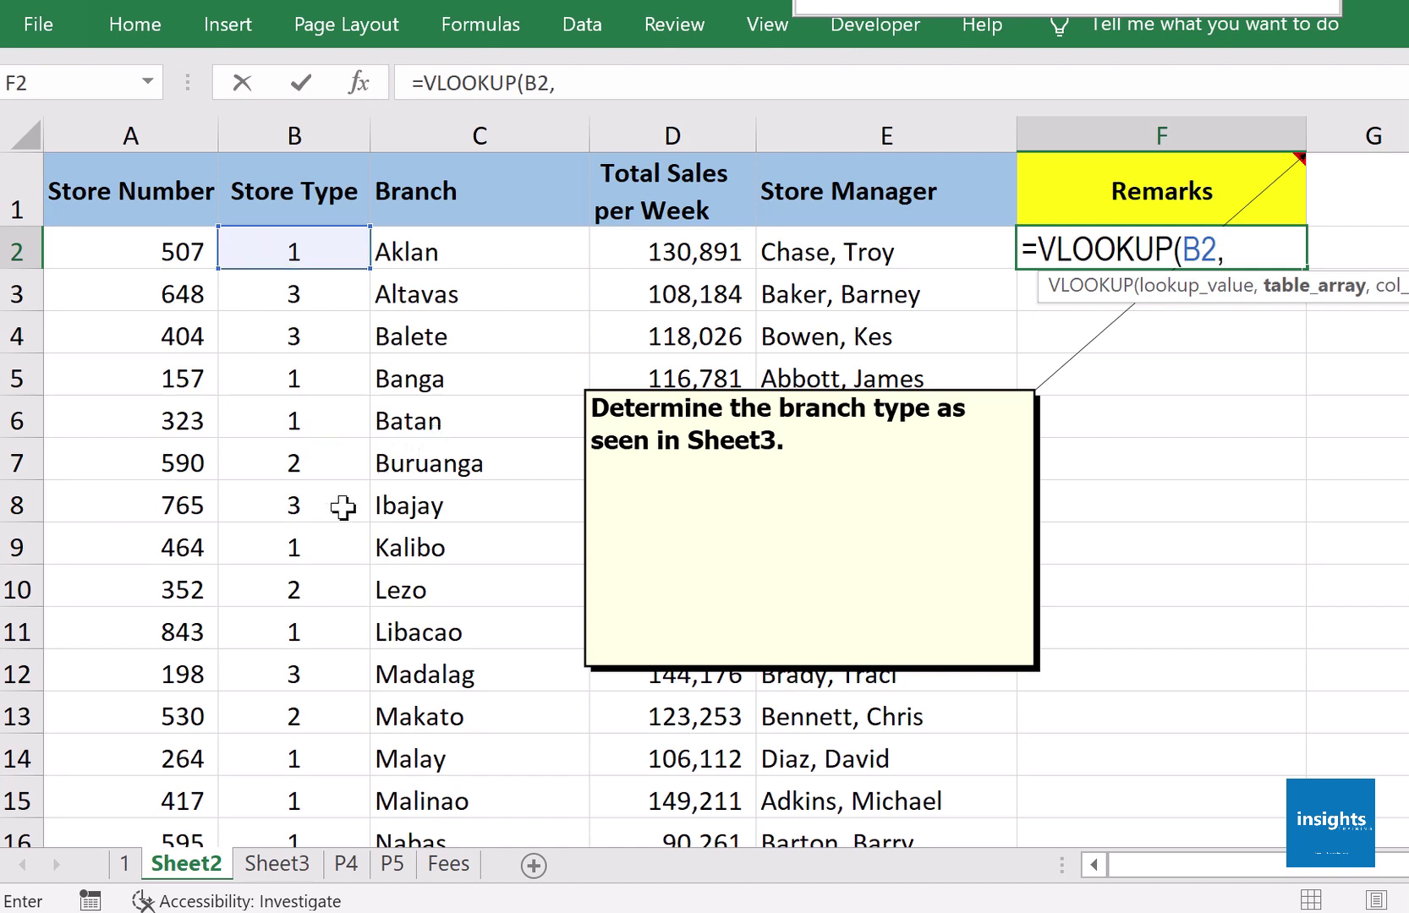
- Set the VLOOKUP table argument to Sheet3 columns A:B
{"action": "left_click", "coordinate": [277, 864]}
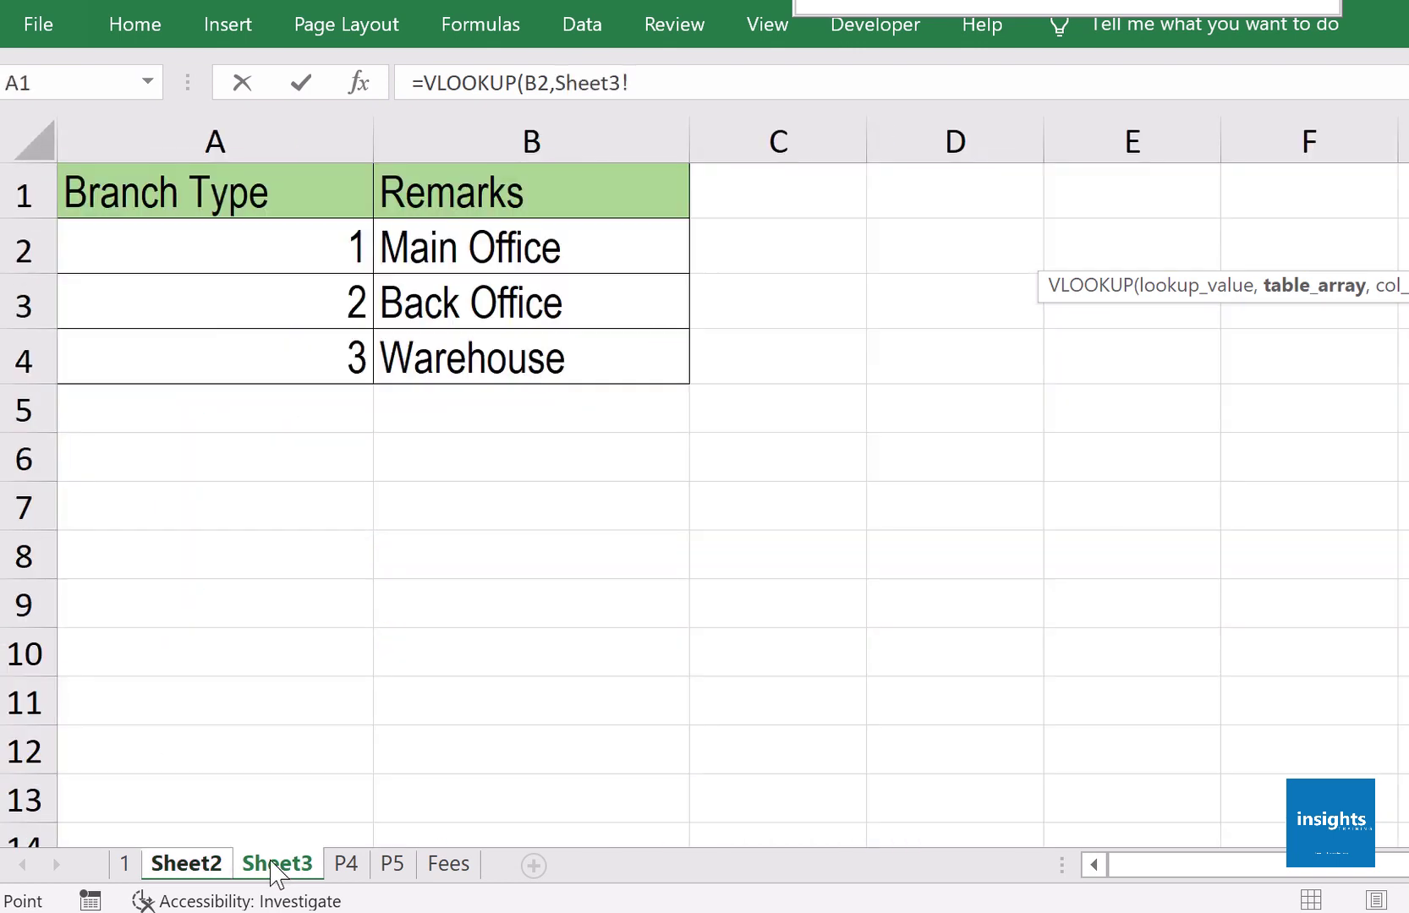
{"action": "left_click", "coordinate": [290, 136]}
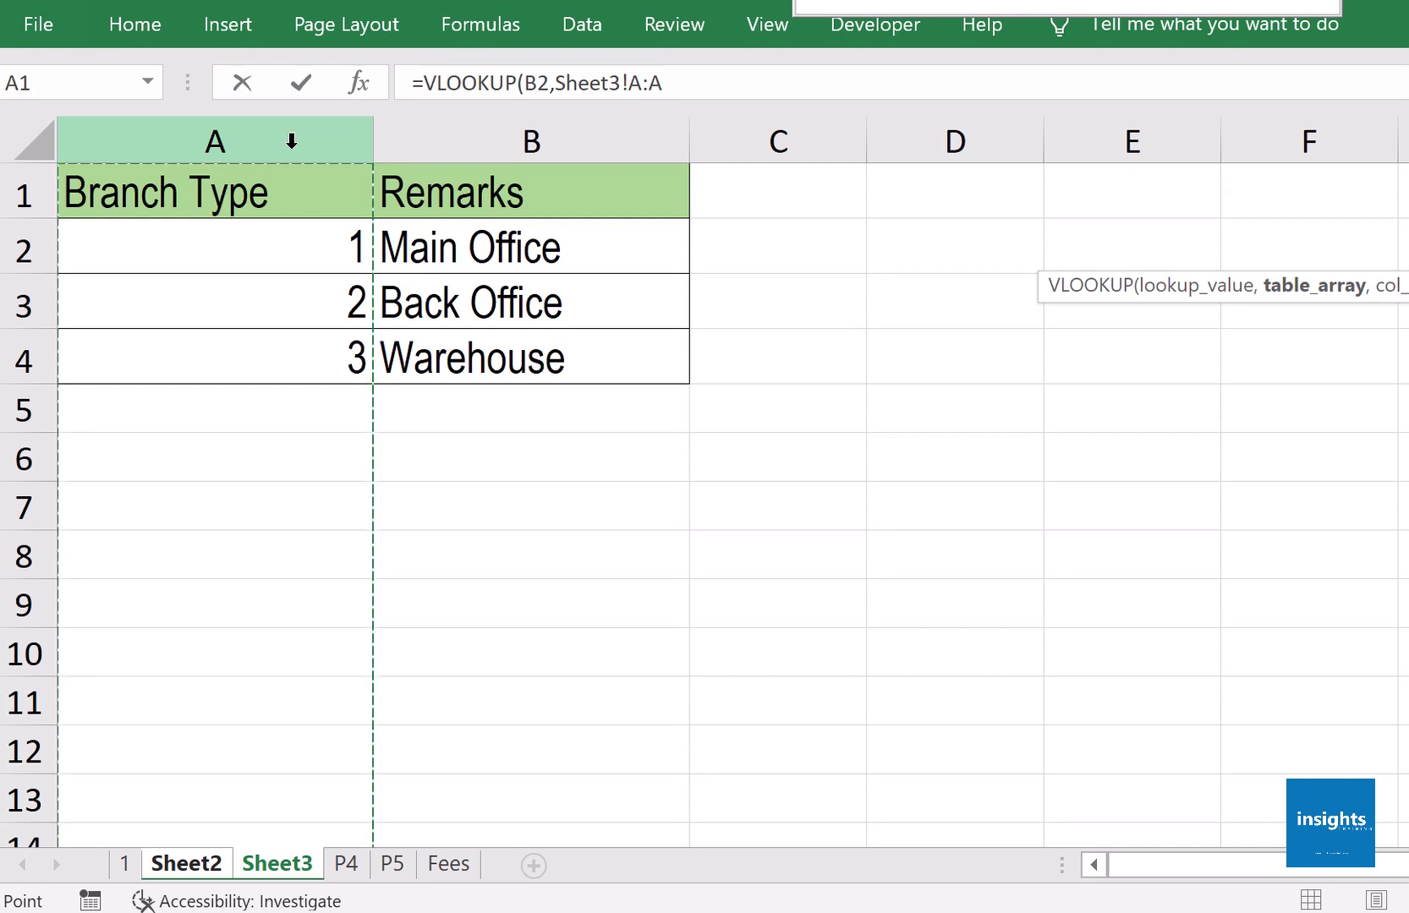
{"action": "left_click", "coordinate": [291, 141]}
{"action": "left_click_drag", "start_coordinate": [345, 147], "coordinate": [519, 142]}
{"action": "left_click_drag", "start_coordinate": [315, 141], "coordinate": [478, 151]}
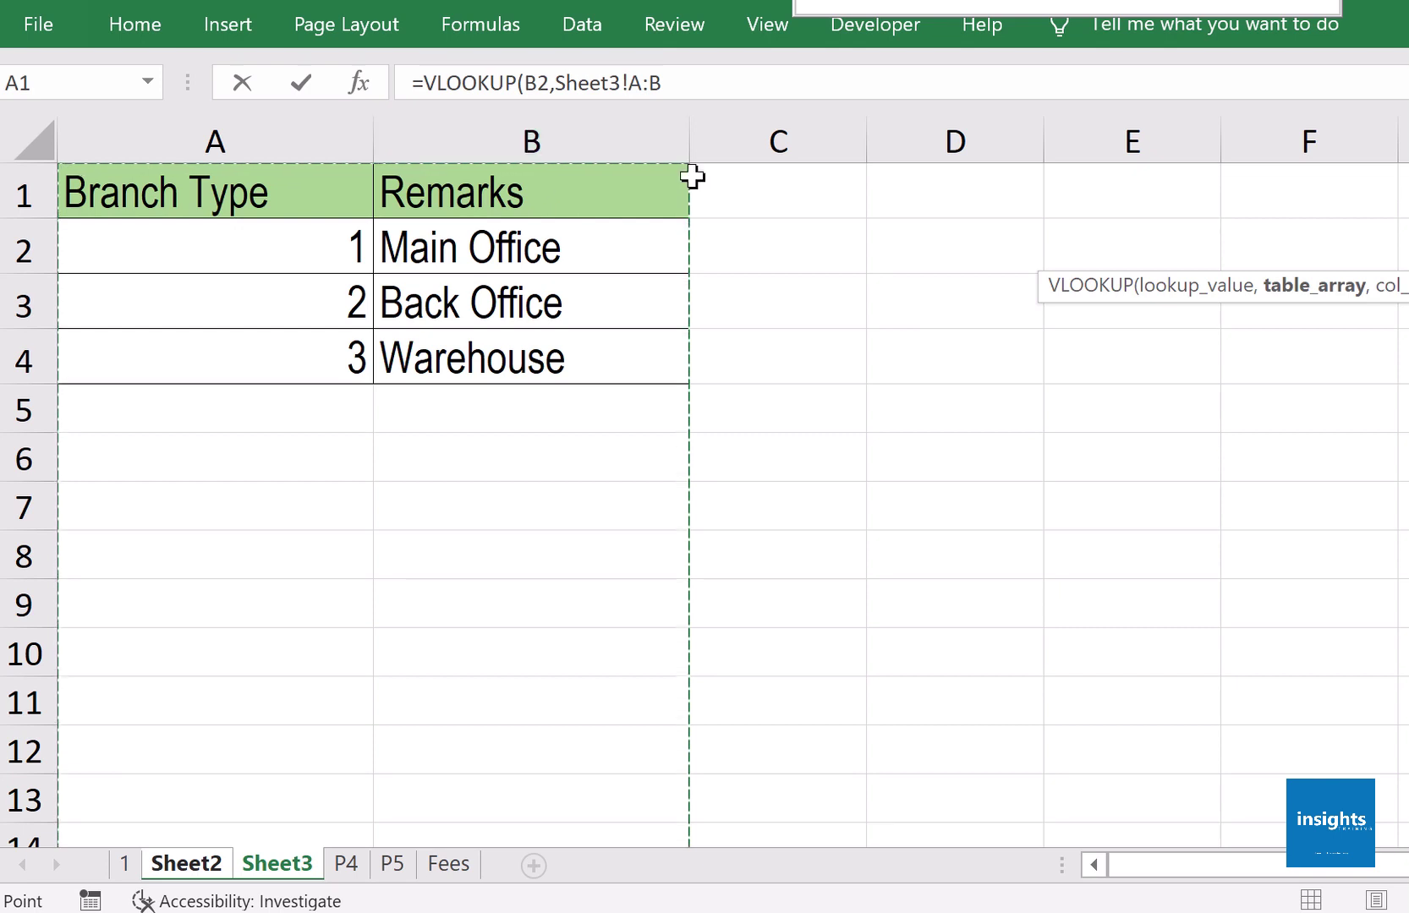
{"action": "left_click", "coordinate": [702, 85]}
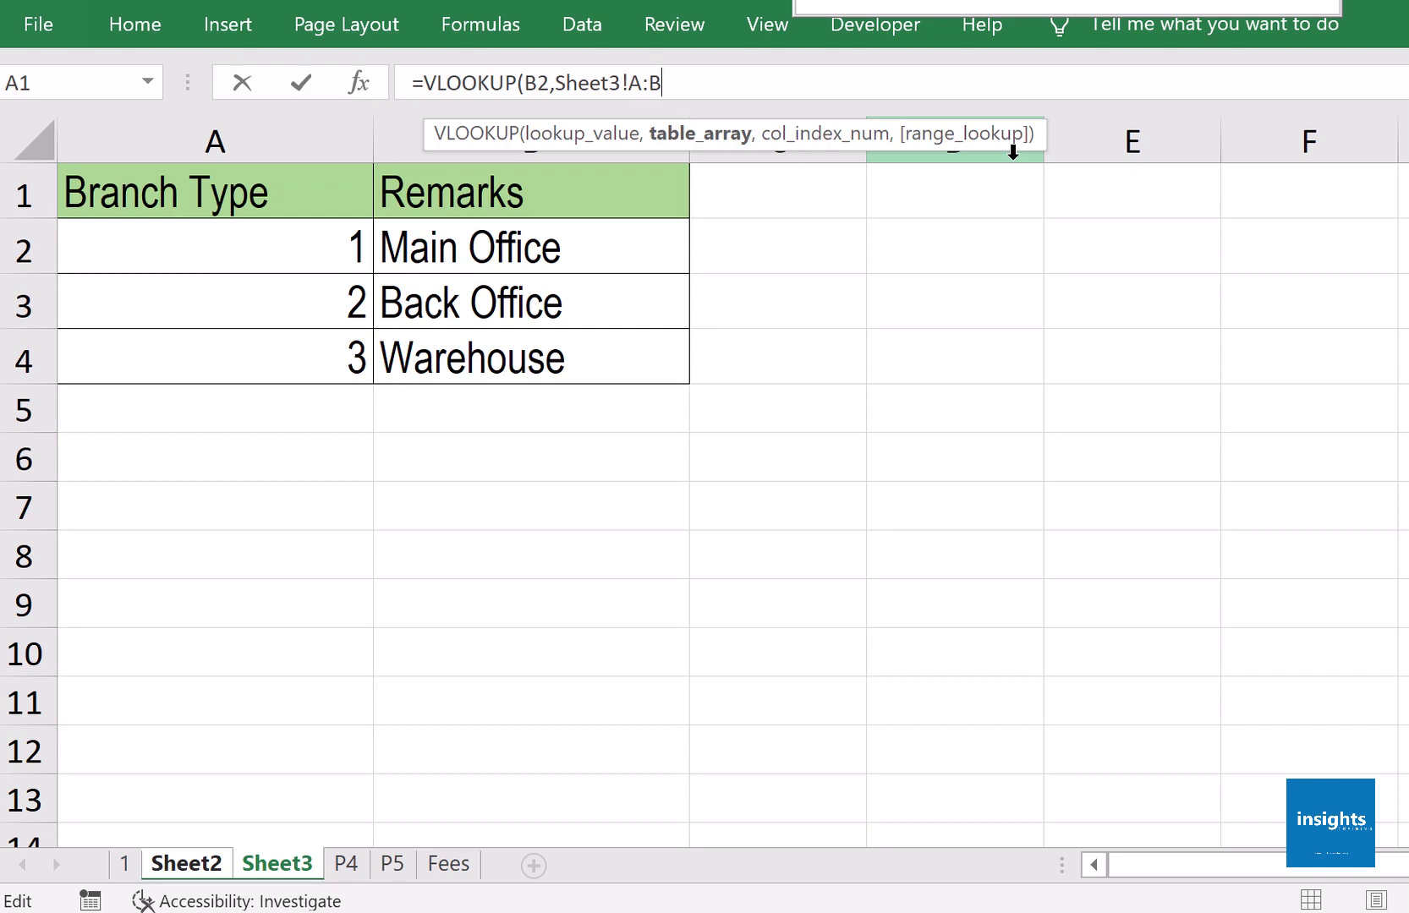
- Add column index 2 and exact match 0 to close VLOOKUP(B2,Sheet3!A:B,2,0)
{"action": "type", "text": ",2"}
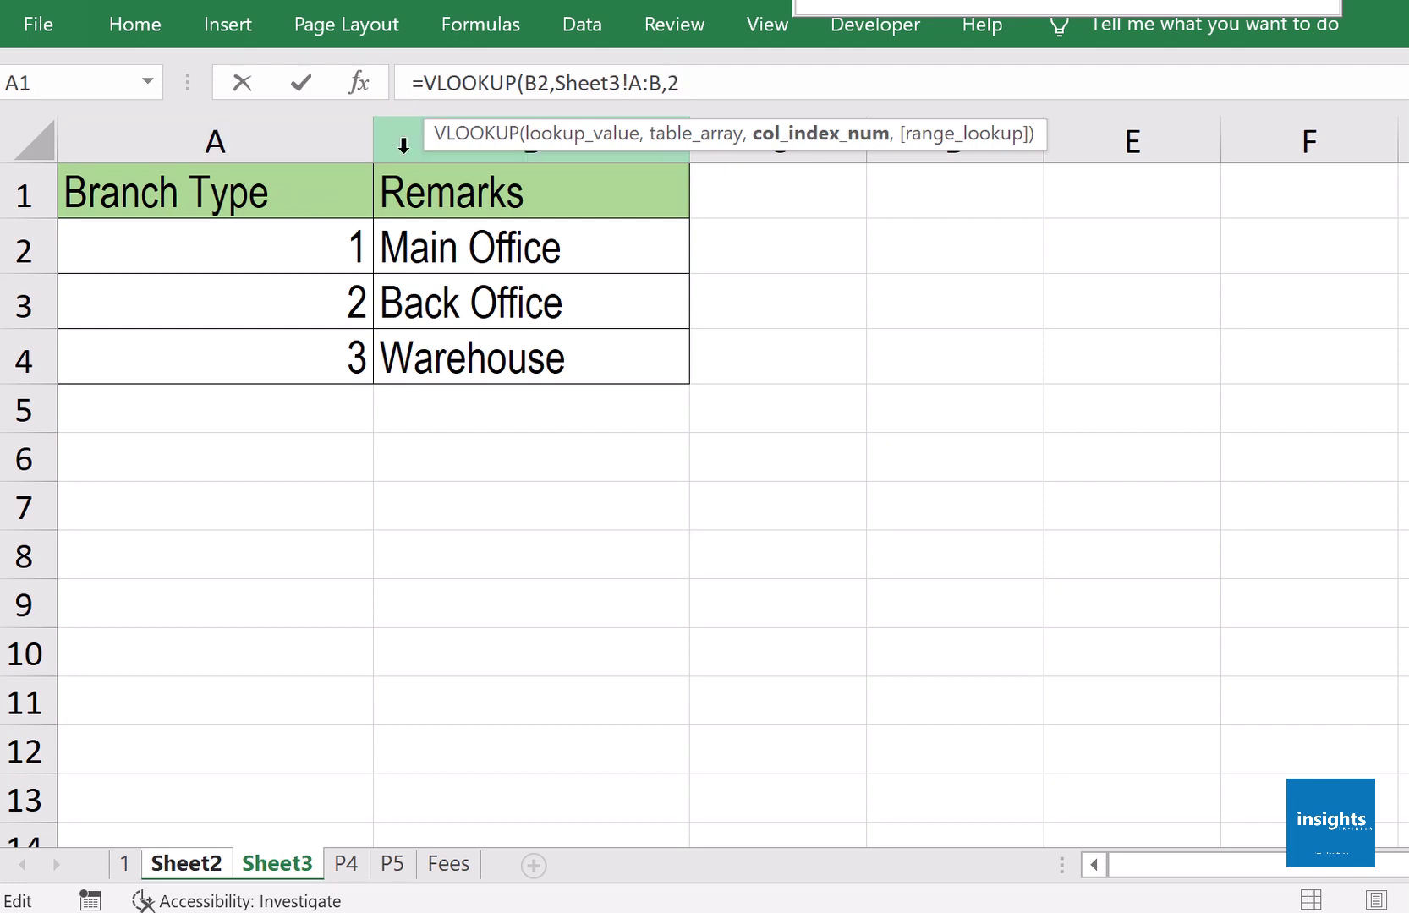
{"action": "type", "text": ","}
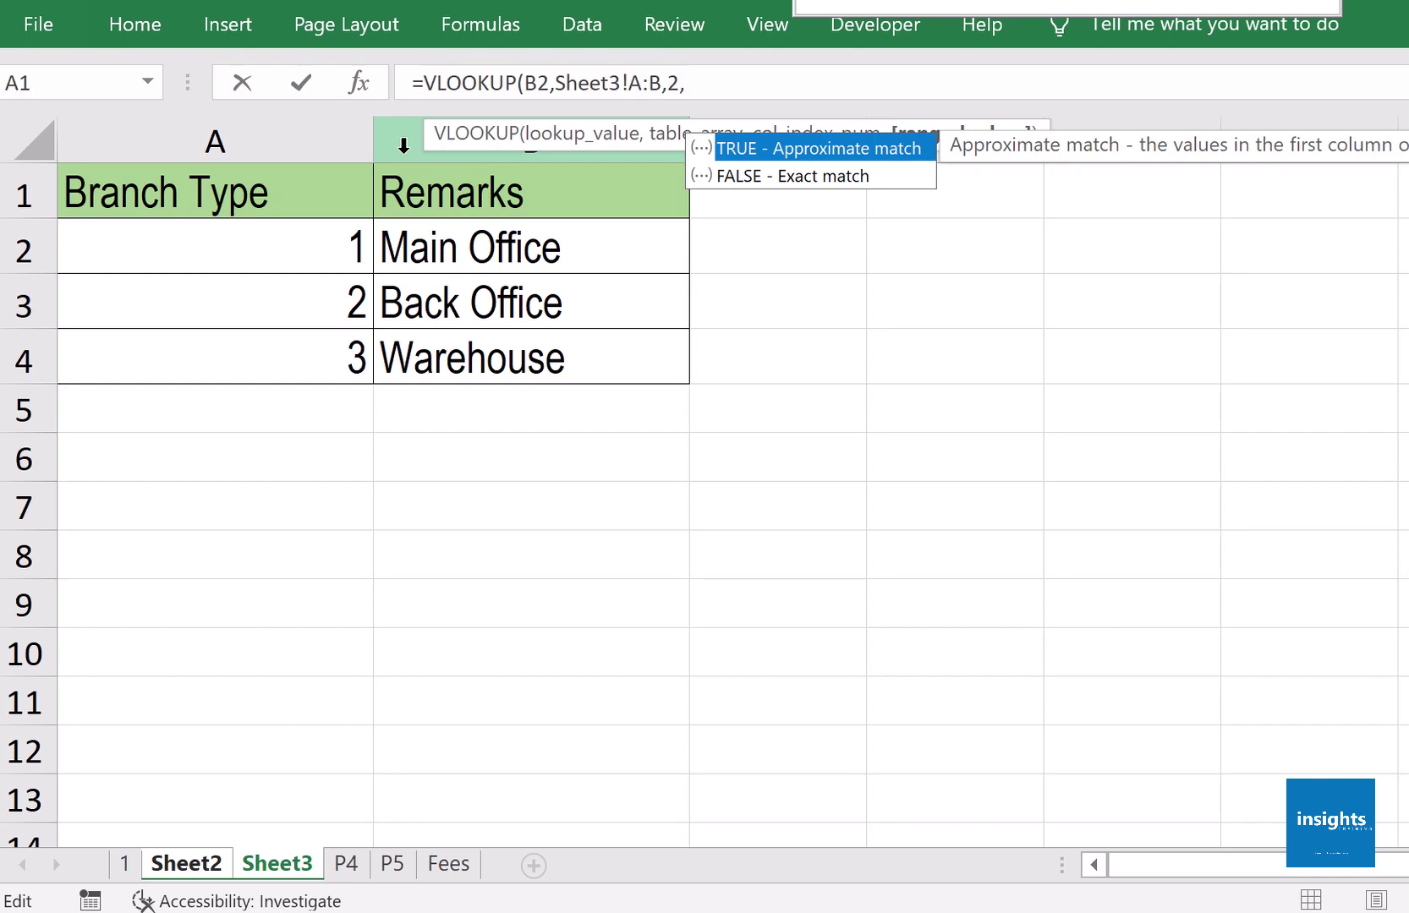
{"action": "type", "text": "FALS"}
{"action": "key", "text": "BackSpace"}
{"action": "key", "text": "BackSpace"}
{"action": "key", "text": "BackSpace"}
{"action": "key", "text": "BackSpace"}
{"action": "key", "text": "BackSpace"}
{"action": "type", "text": "0)"}
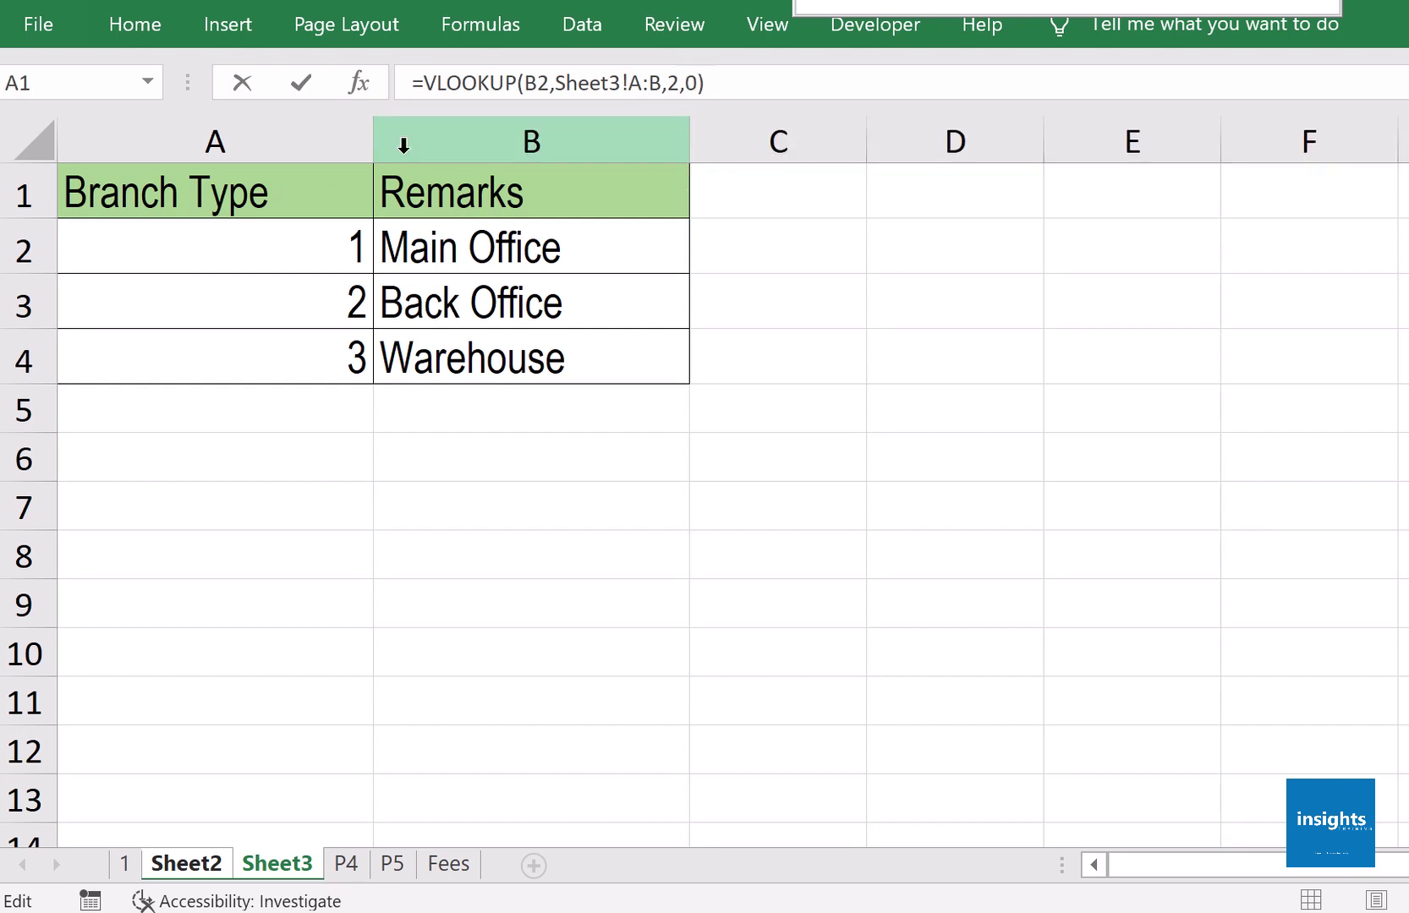
- Enter the VLOOKUP formula in F2 and fill it down the Remarks column
{"action": "key", "text": "Return"}
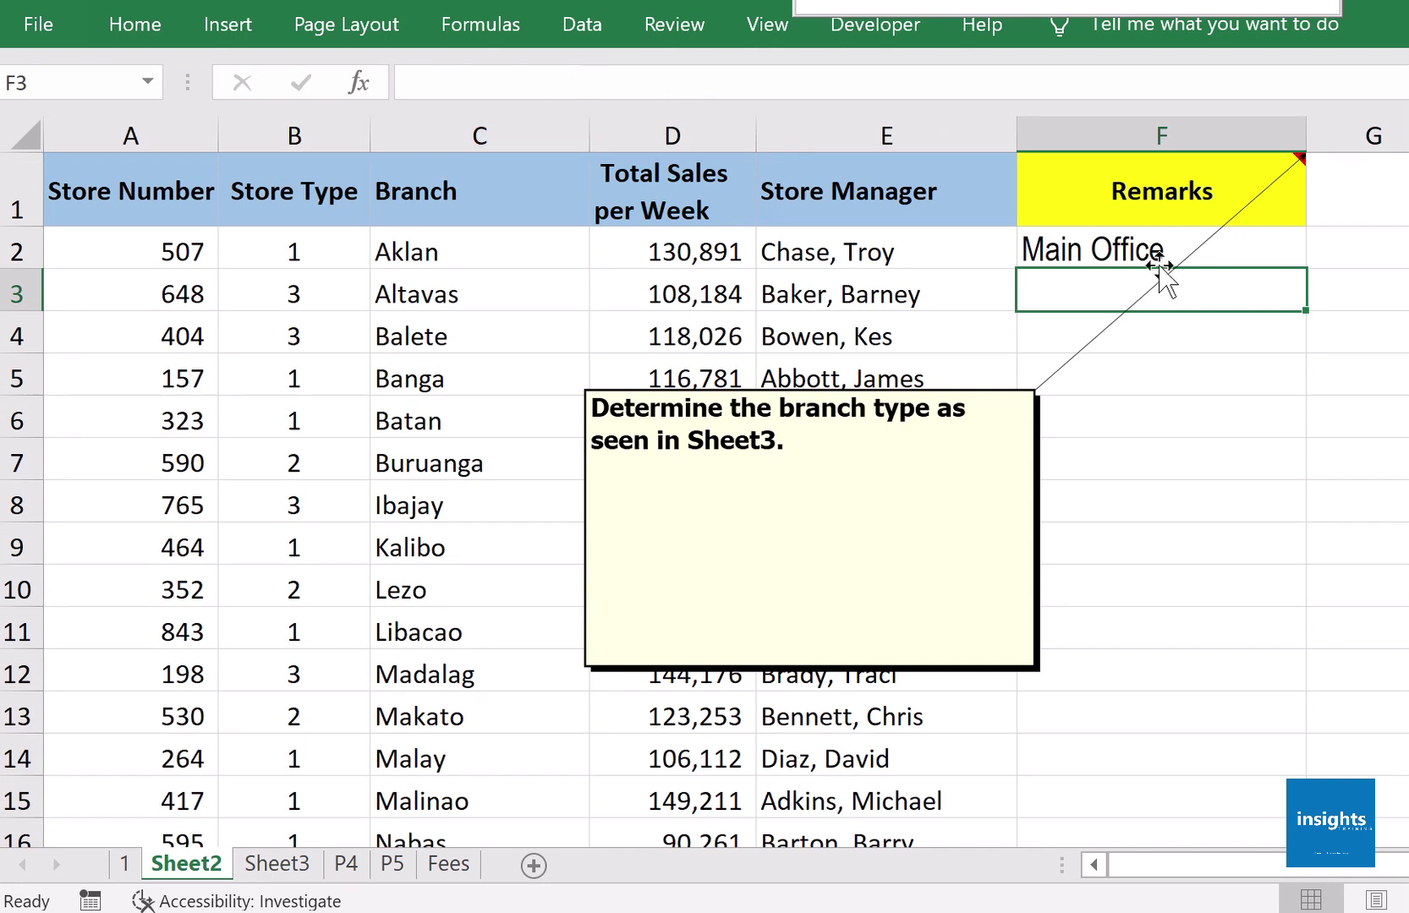
{"action": "left_click", "coordinate": [1160, 250]}
{"action": "left_click_drag", "start_coordinate": [1305, 273], "coordinate": [1304, 273]}
{"action": "double_click", "coordinate": [1304, 272]}
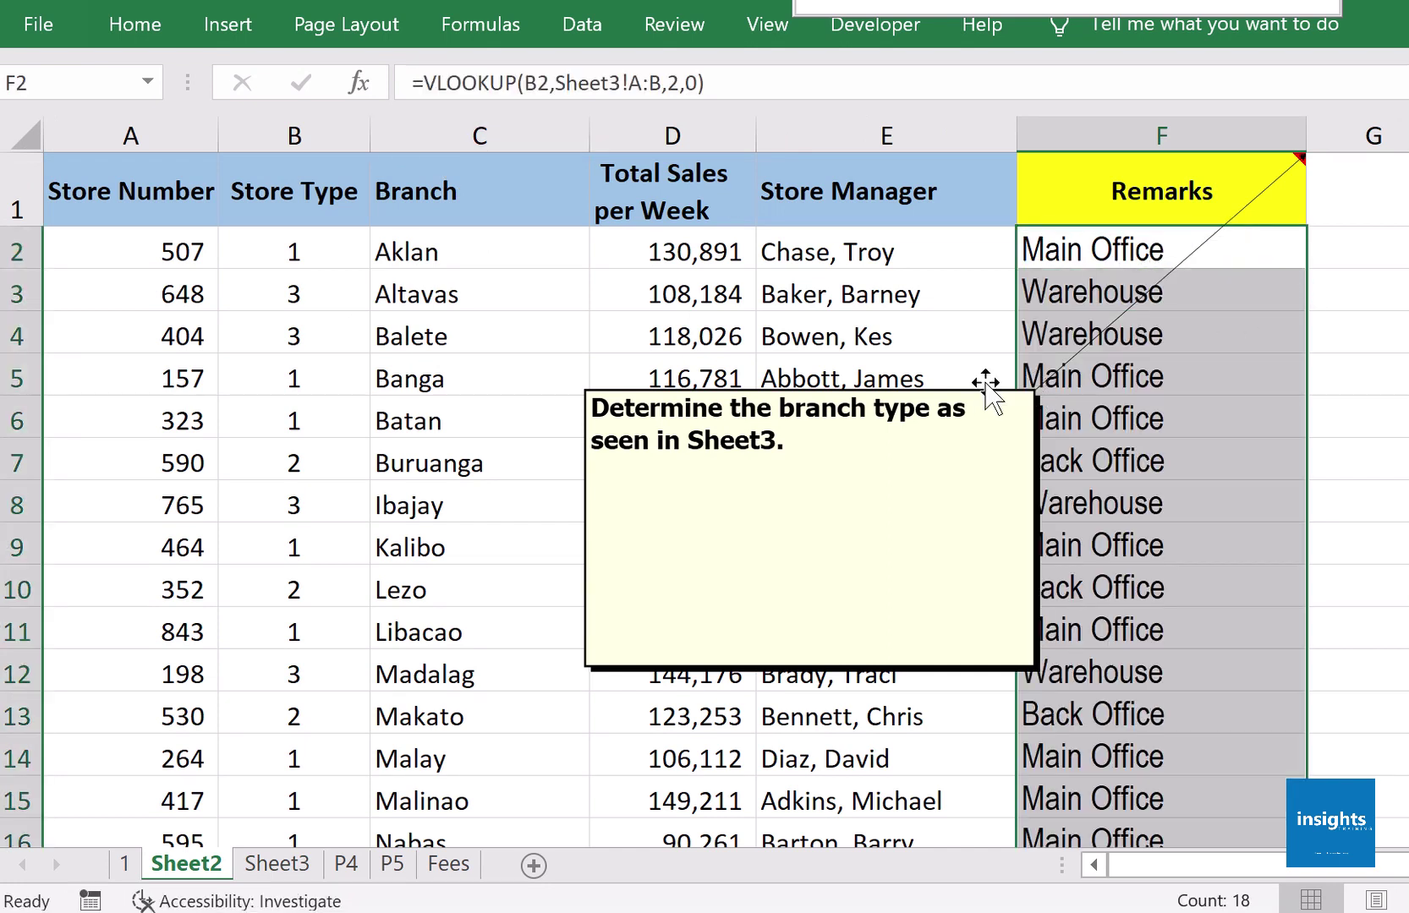
- Hide the comment on the Remarks header cell F1
{"action": "left_click", "coordinate": [1106, 191]}
{"action": "right_click", "coordinate": [1106, 192]}
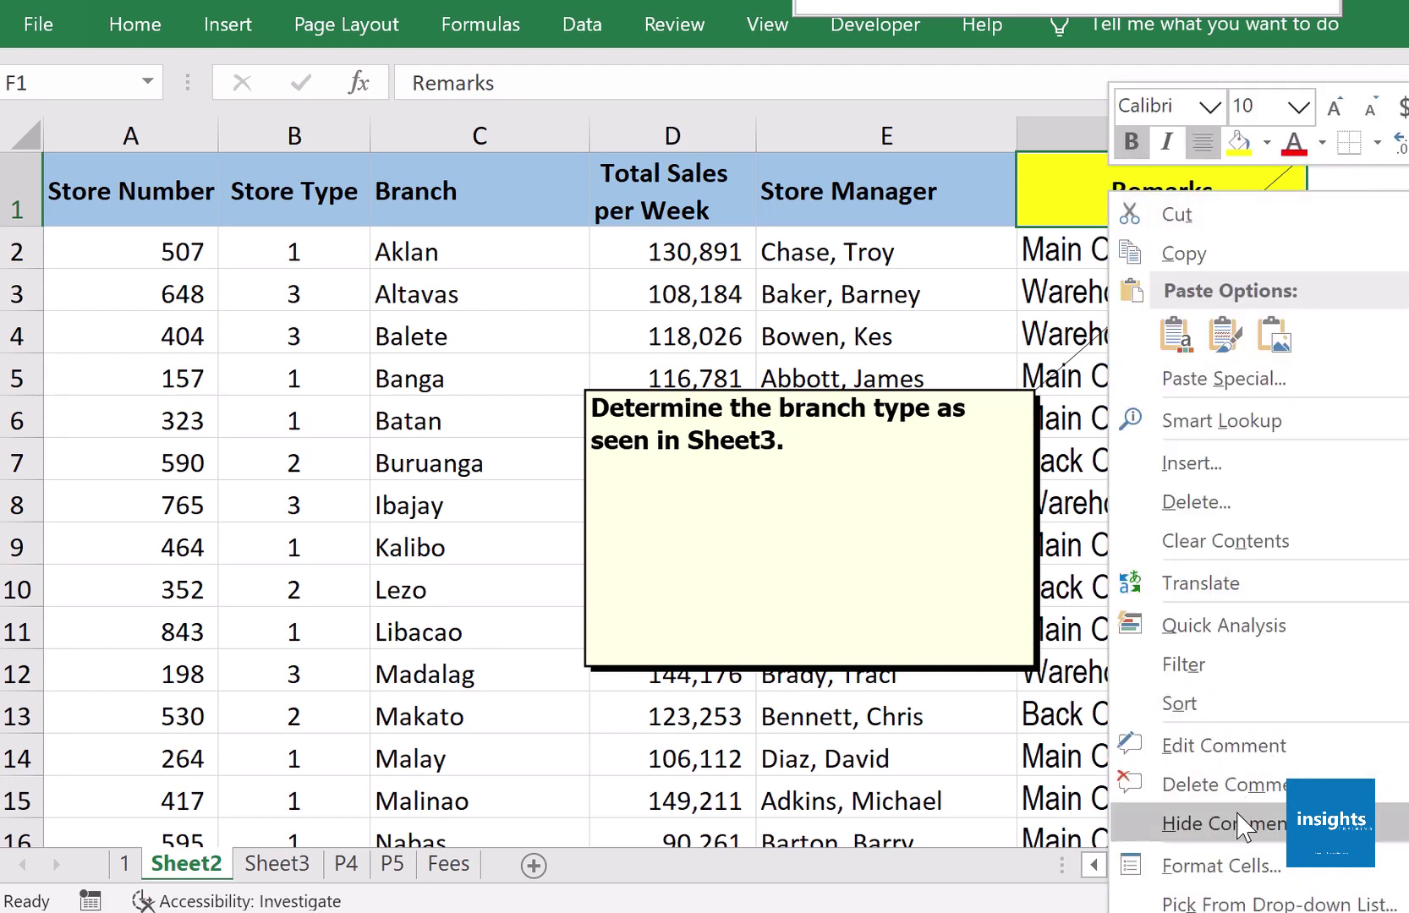
{"action": "left_click", "coordinate": [1180, 818]}
- Clear the filled-down Remarks results in F2:F19
{"action": "left_click", "coordinate": [1190, 255]}
{"action": "key", "text": "ctrl+shift+Down"}
{"action": "right_click", "coordinate": [1189, 268]}
{"action": "left_click", "coordinate": [1306, 606]}
{"action": "scroll", "coordinate": [1157, 368], "scroll_direction": "up", "scroll_amount": 1}
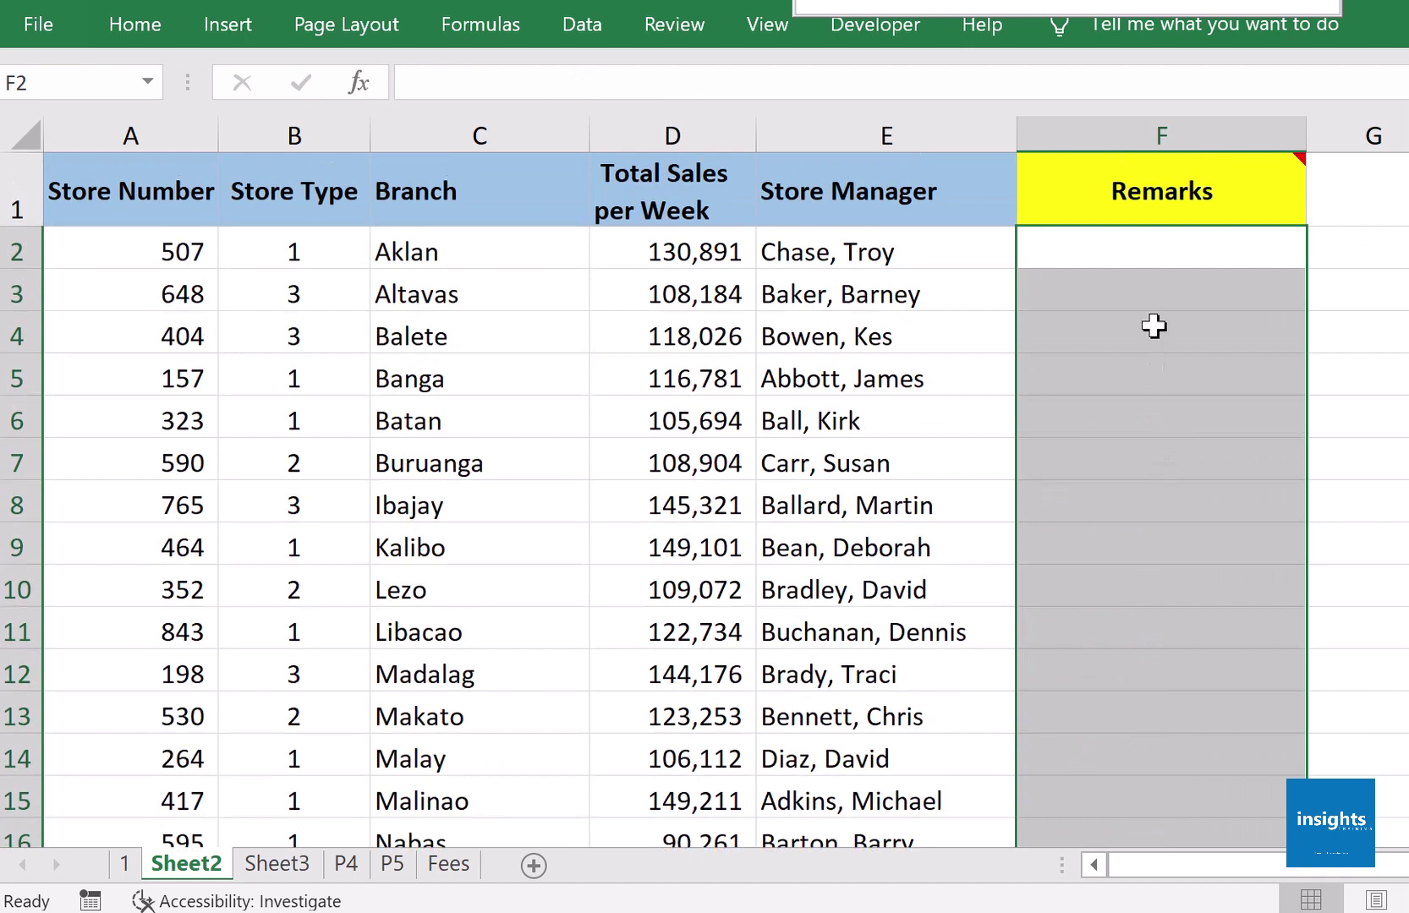
- Compare Sheet2's Store Type values B2:B11 with Sheet3's Branch Type column
{"action": "left_click", "coordinate": [1125, 254]}
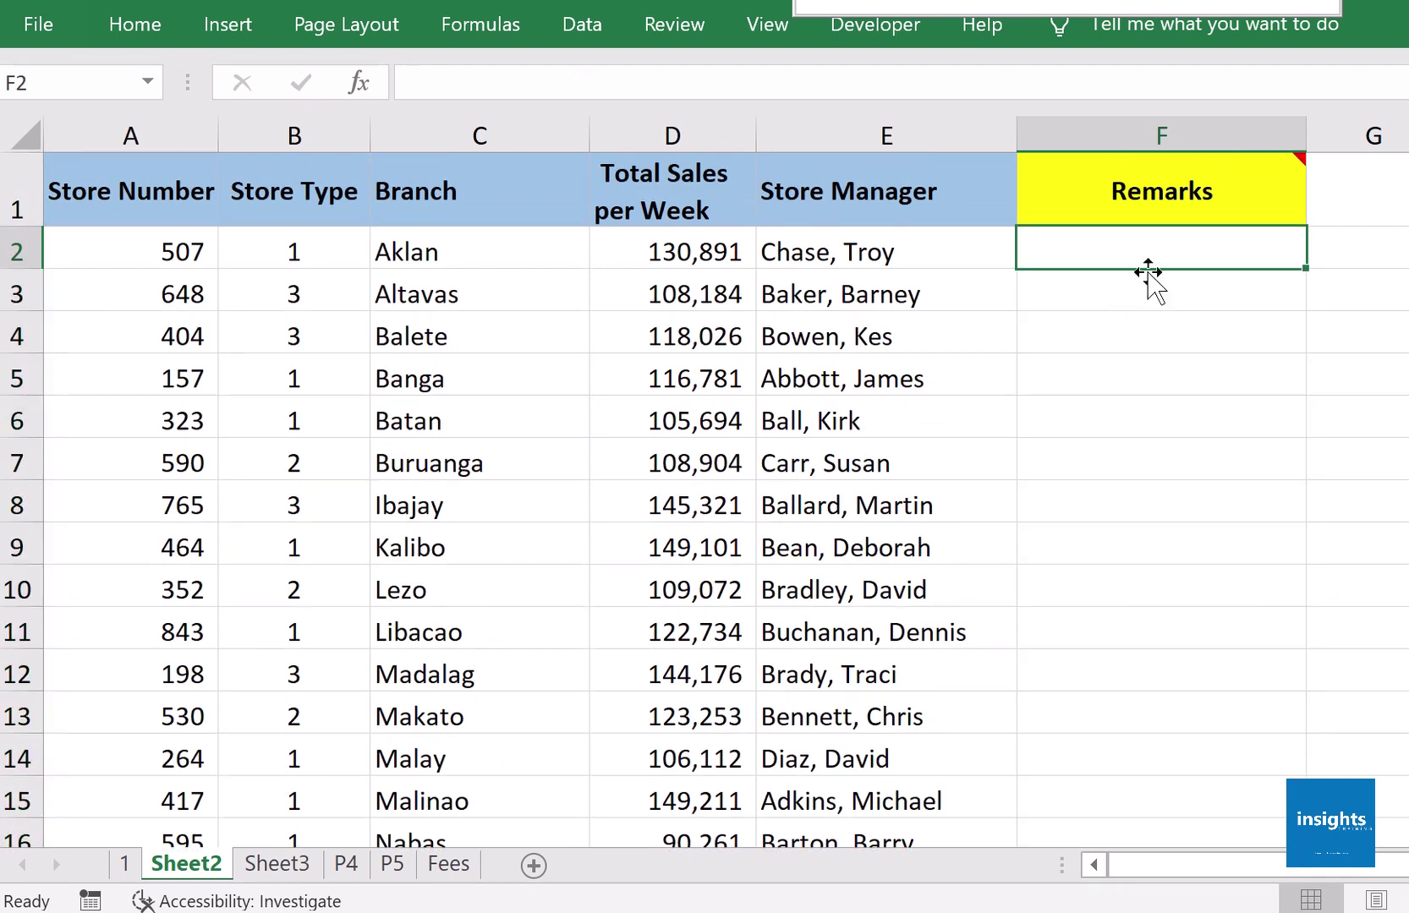
{"action": "left_click", "coordinate": [276, 142]}
{"action": "left_click", "coordinate": [279, 864]}
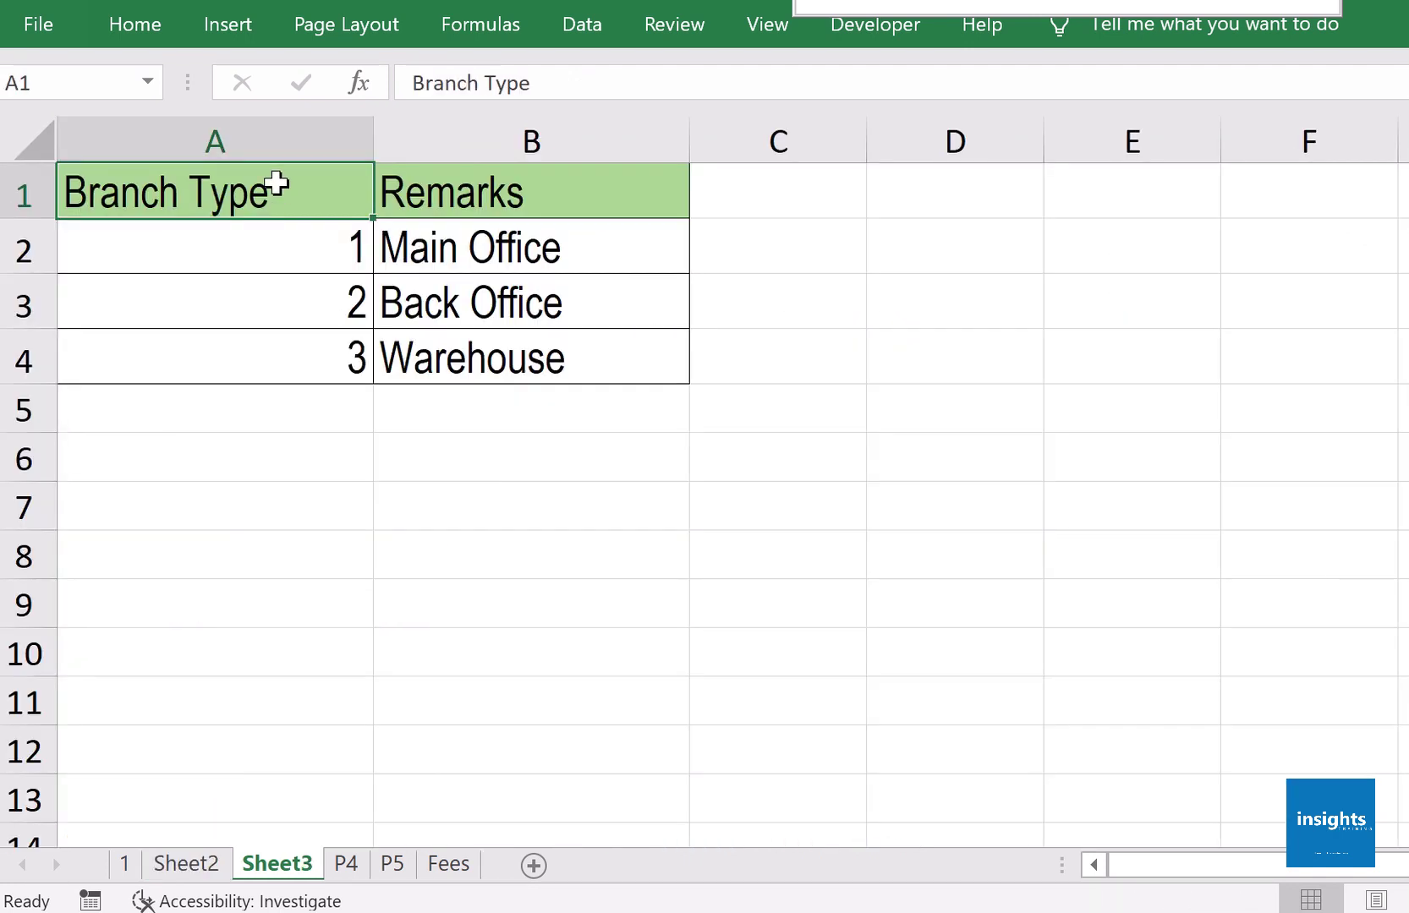
{"action": "left_click", "coordinate": [276, 140]}
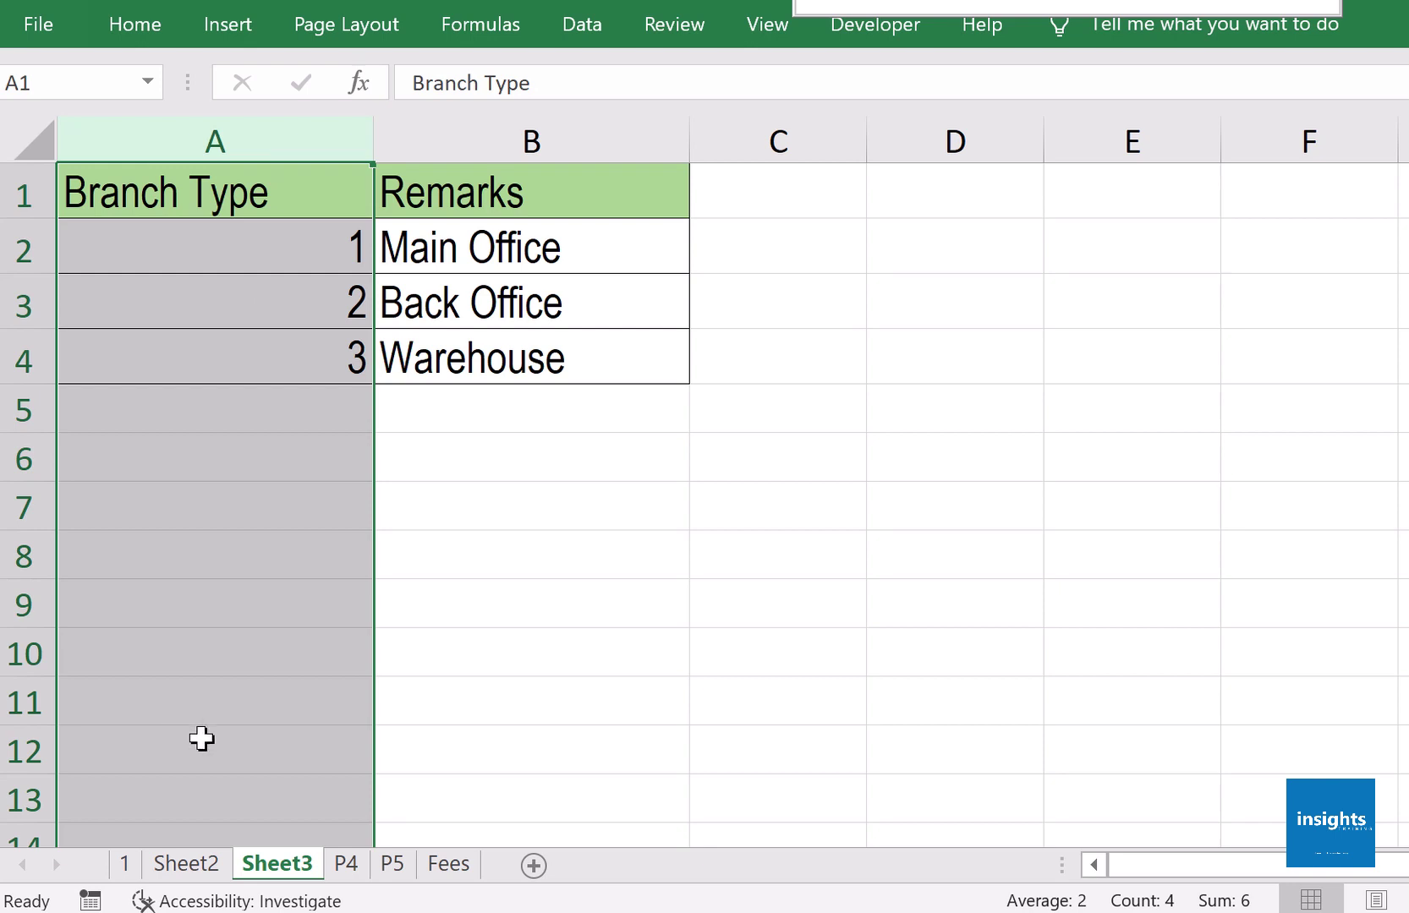
{"action": "left_click", "coordinate": [304, 188]}
{"action": "left_click_drag", "start_coordinate": [312, 245], "coordinate": [288, 634]}
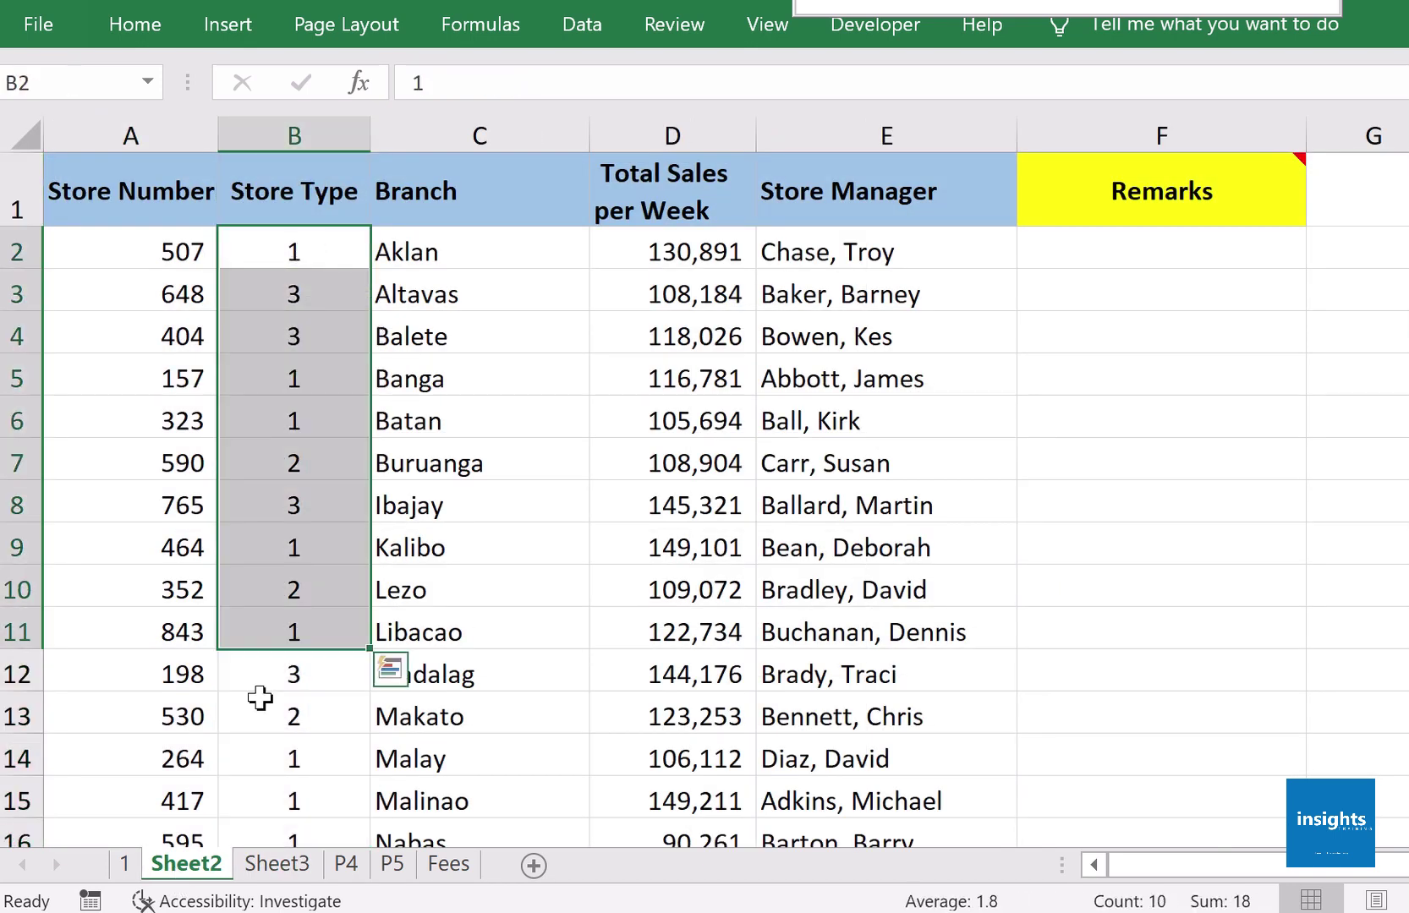
{"action": "left_click", "coordinate": [276, 863]}
{"action": "left_click", "coordinate": [302, 308]}
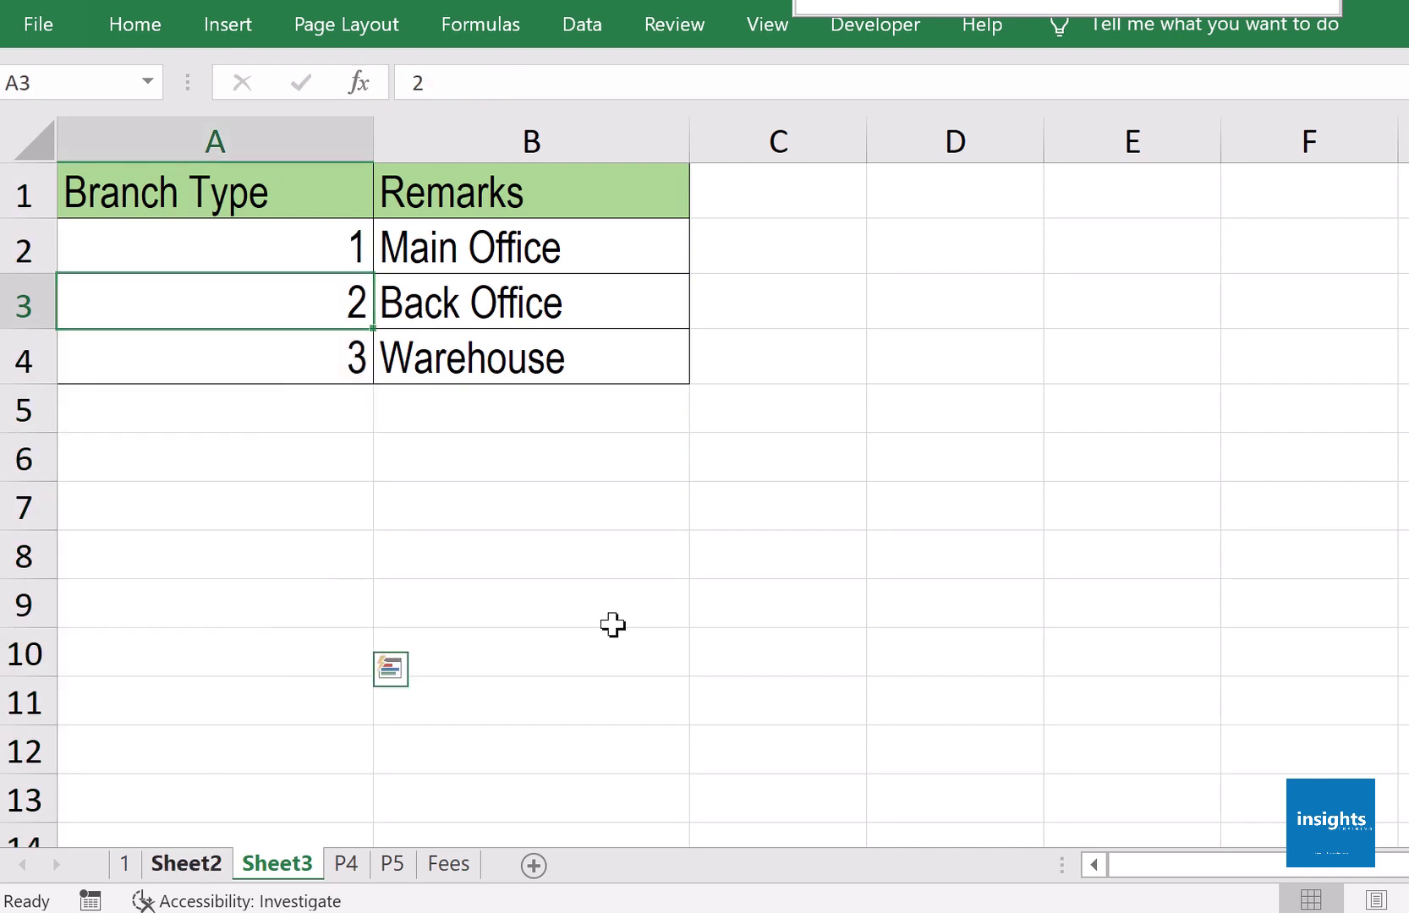
{"action": "key", "text": "ctrl+Page_Up"}
- Start a fresh F2 formula =VLOOKUP(B2, using Store Type B2
{"action": "left_click", "coordinate": [1172, 267]}
{"action": "type", "text": "=VLOOKUP("}
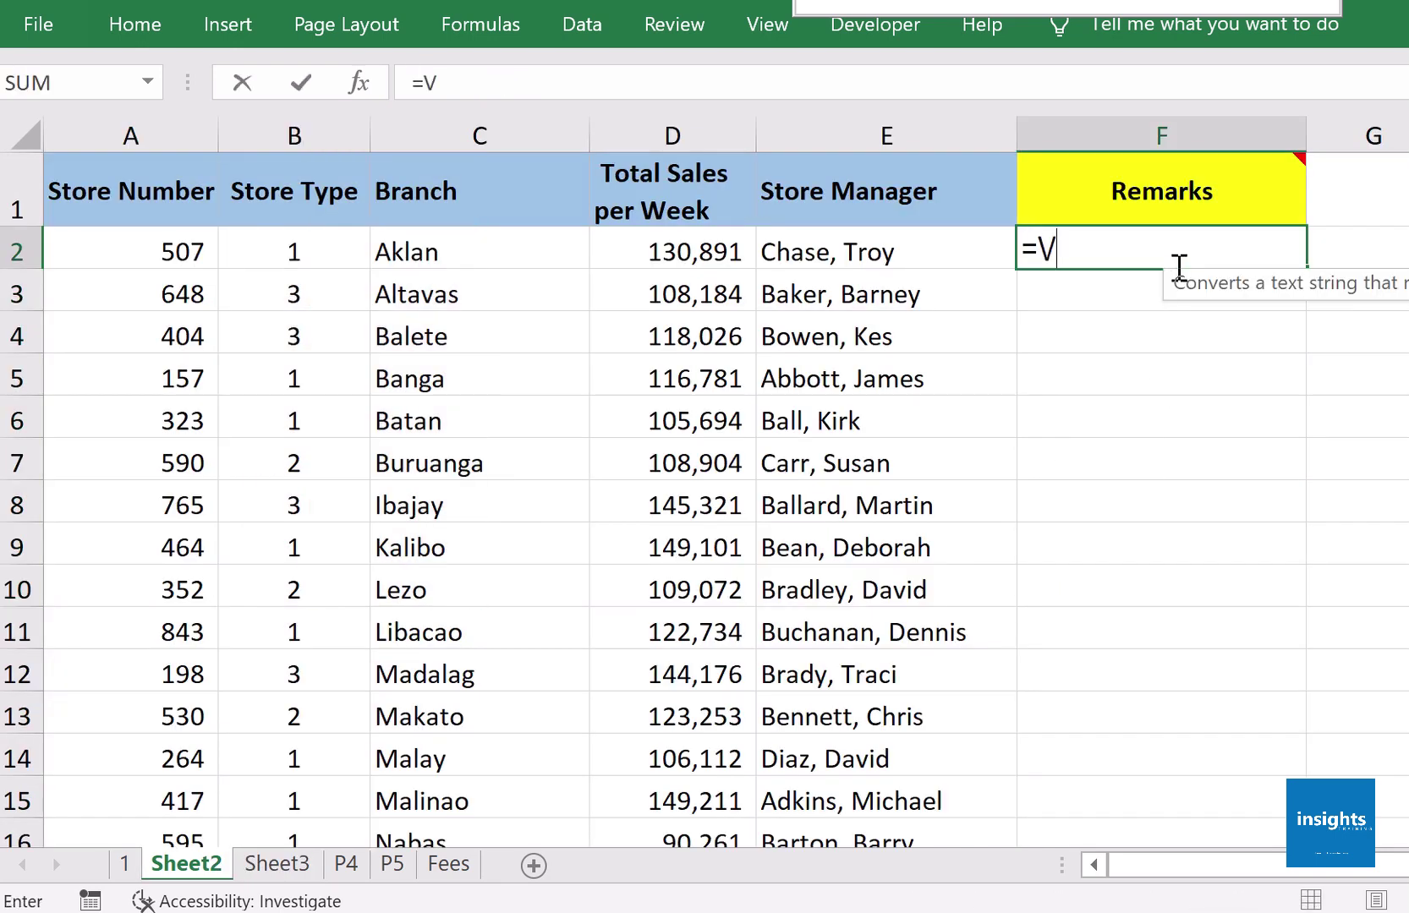
{"action": "left_click", "coordinate": [241, 249]}
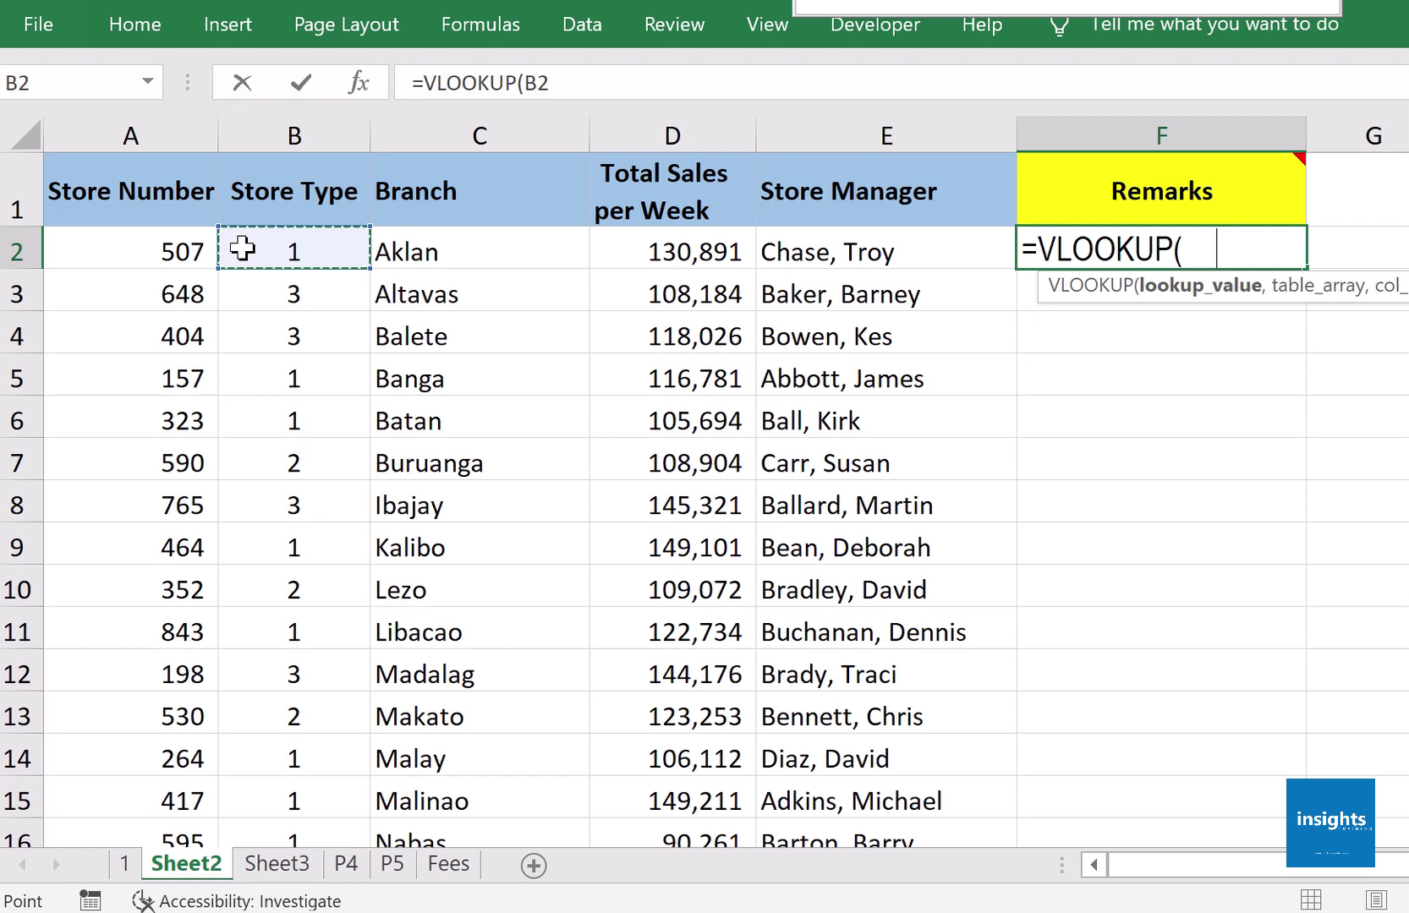
{"action": "type", "text": ","}
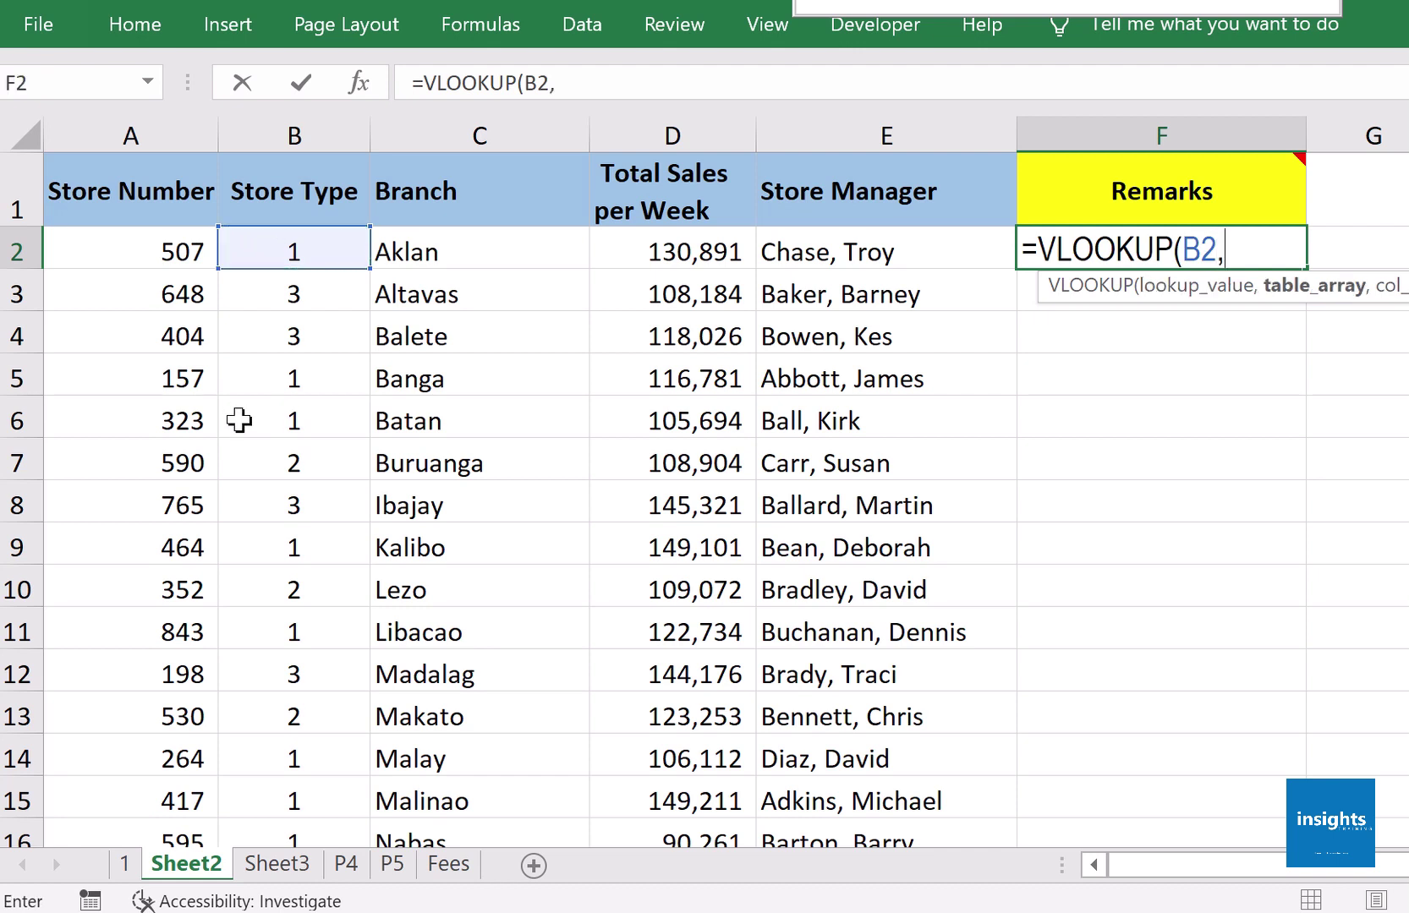
- Add table Sheet3!A:B, column index 2 and exact match 0 to the VLOOKUP
{"action": "left_click", "coordinate": [277, 870]}
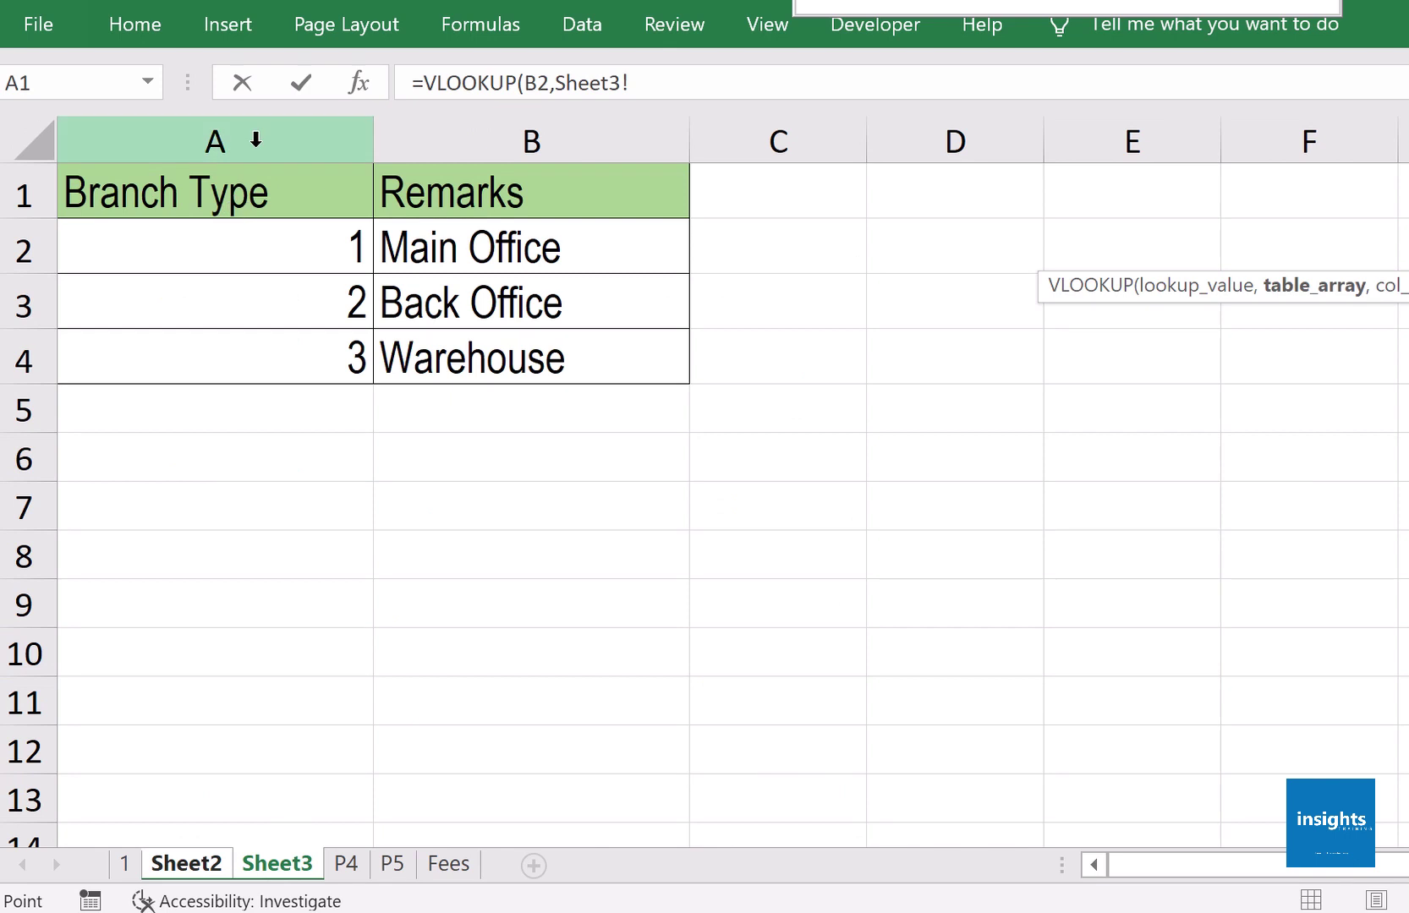
{"action": "left_click", "coordinate": [255, 140]}
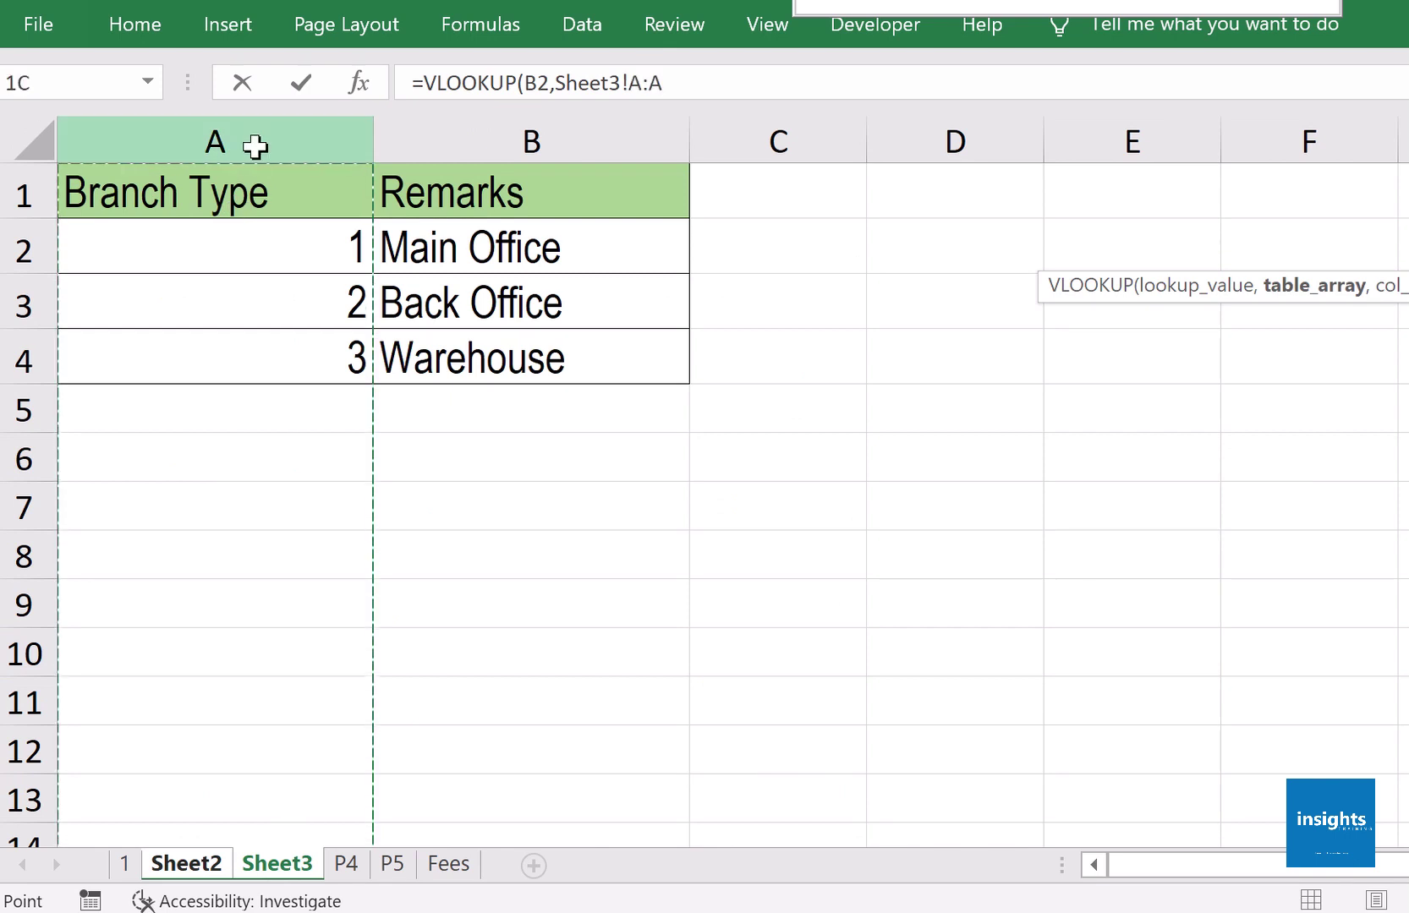
{"action": "left_click_drag", "start_coordinate": [255, 146], "coordinate": [571, 140]}
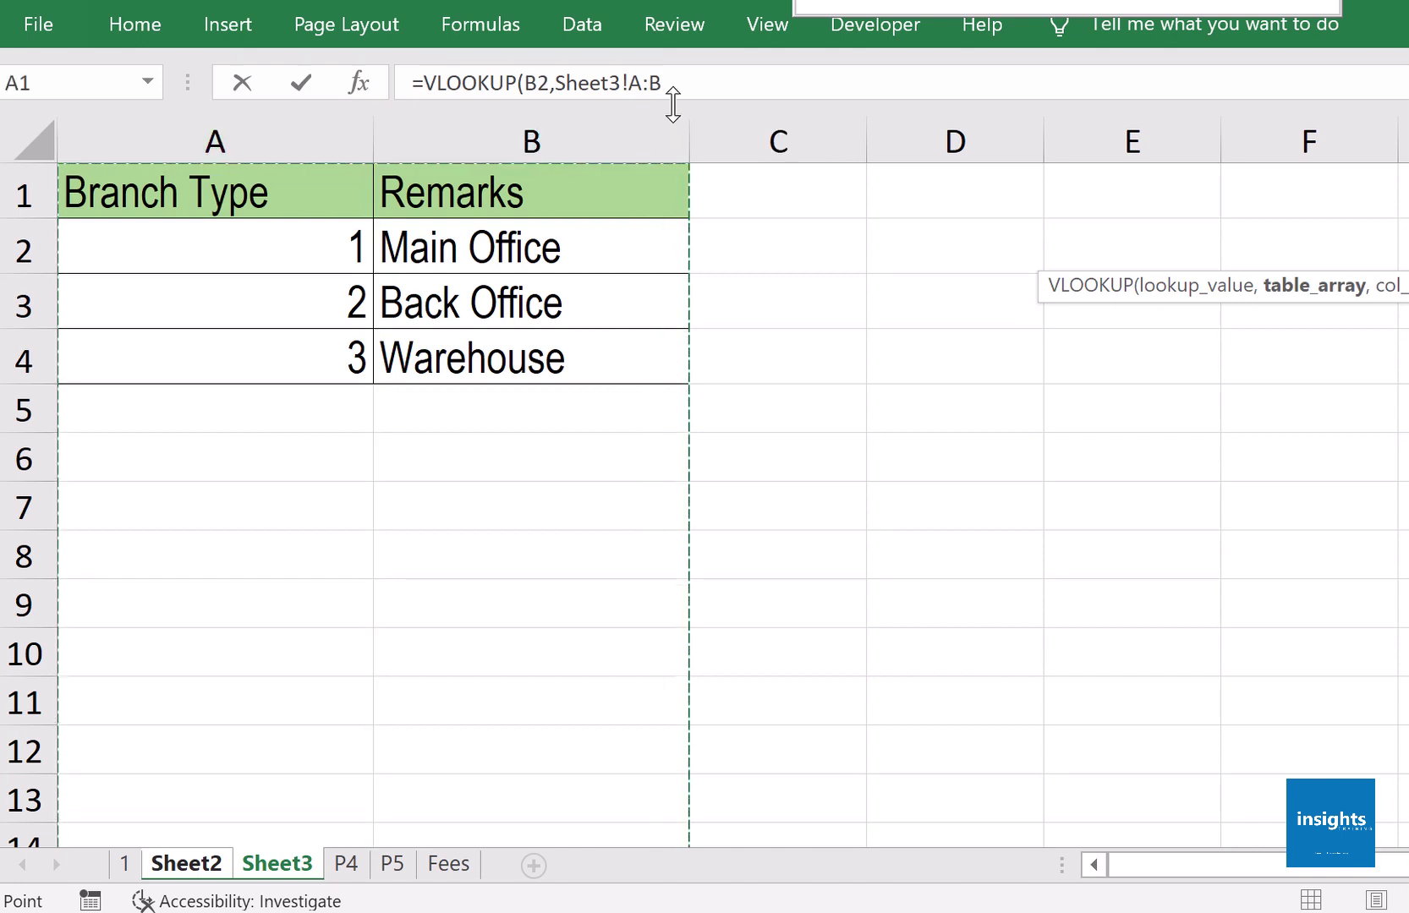
{"action": "left_click", "coordinate": [884, 93]}
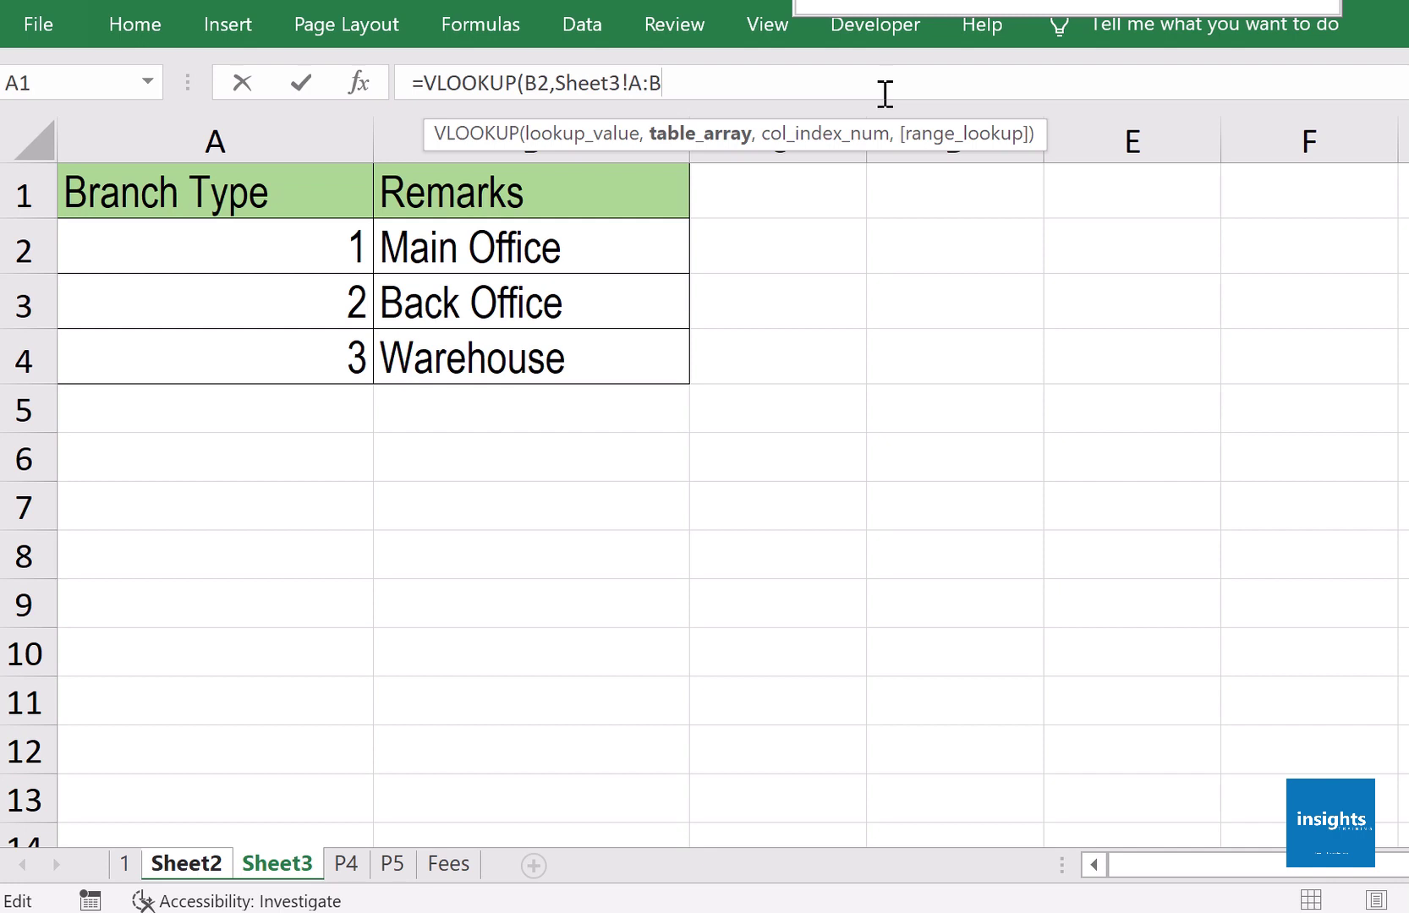
{"action": "type", "text": ","}
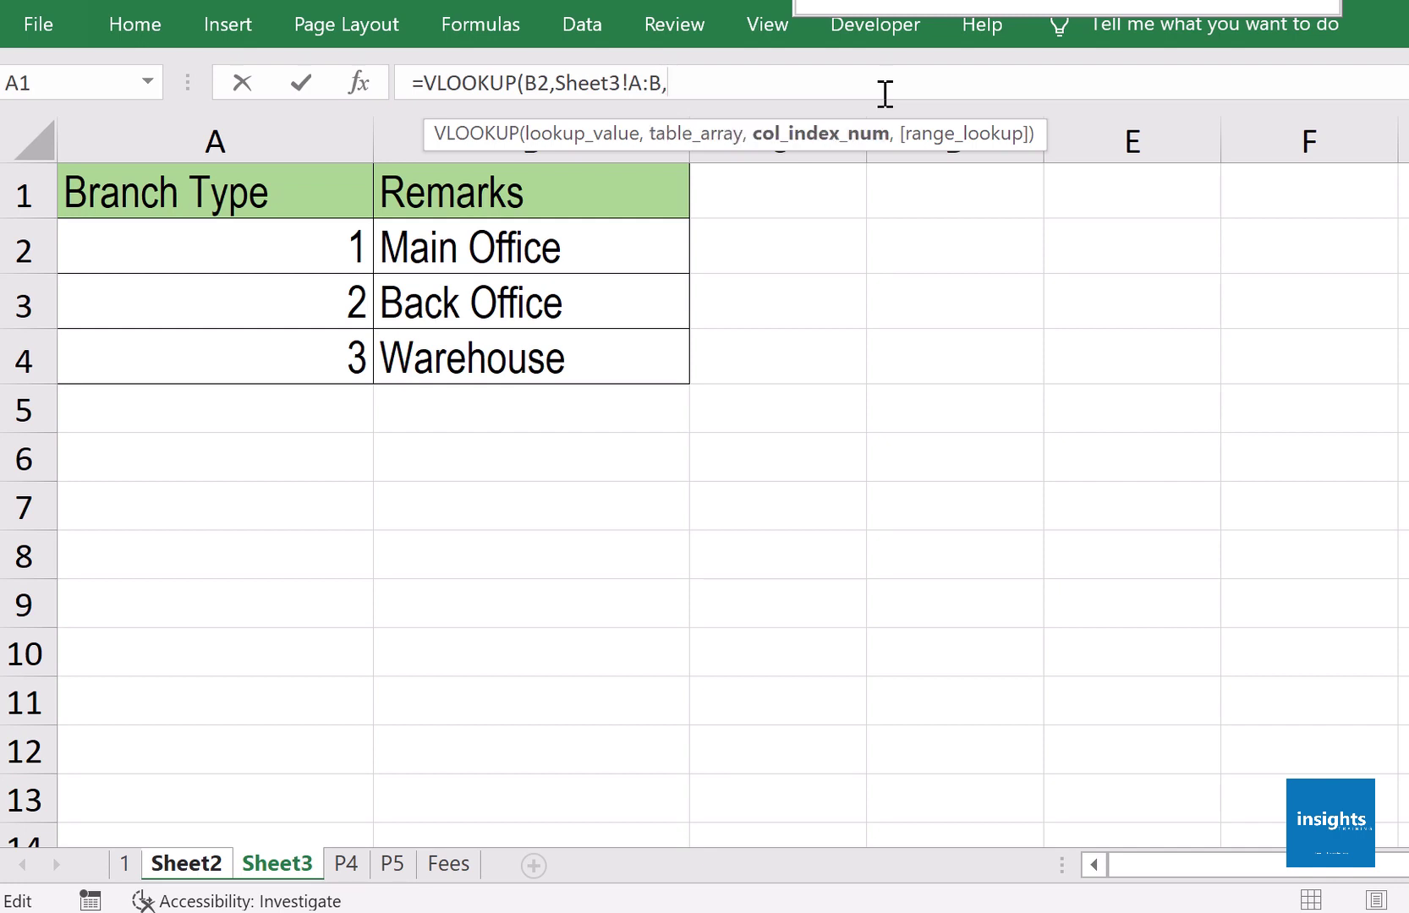
{"action": "left_click_drag", "start_coordinate": [885, 108], "coordinate": [808, 508]}
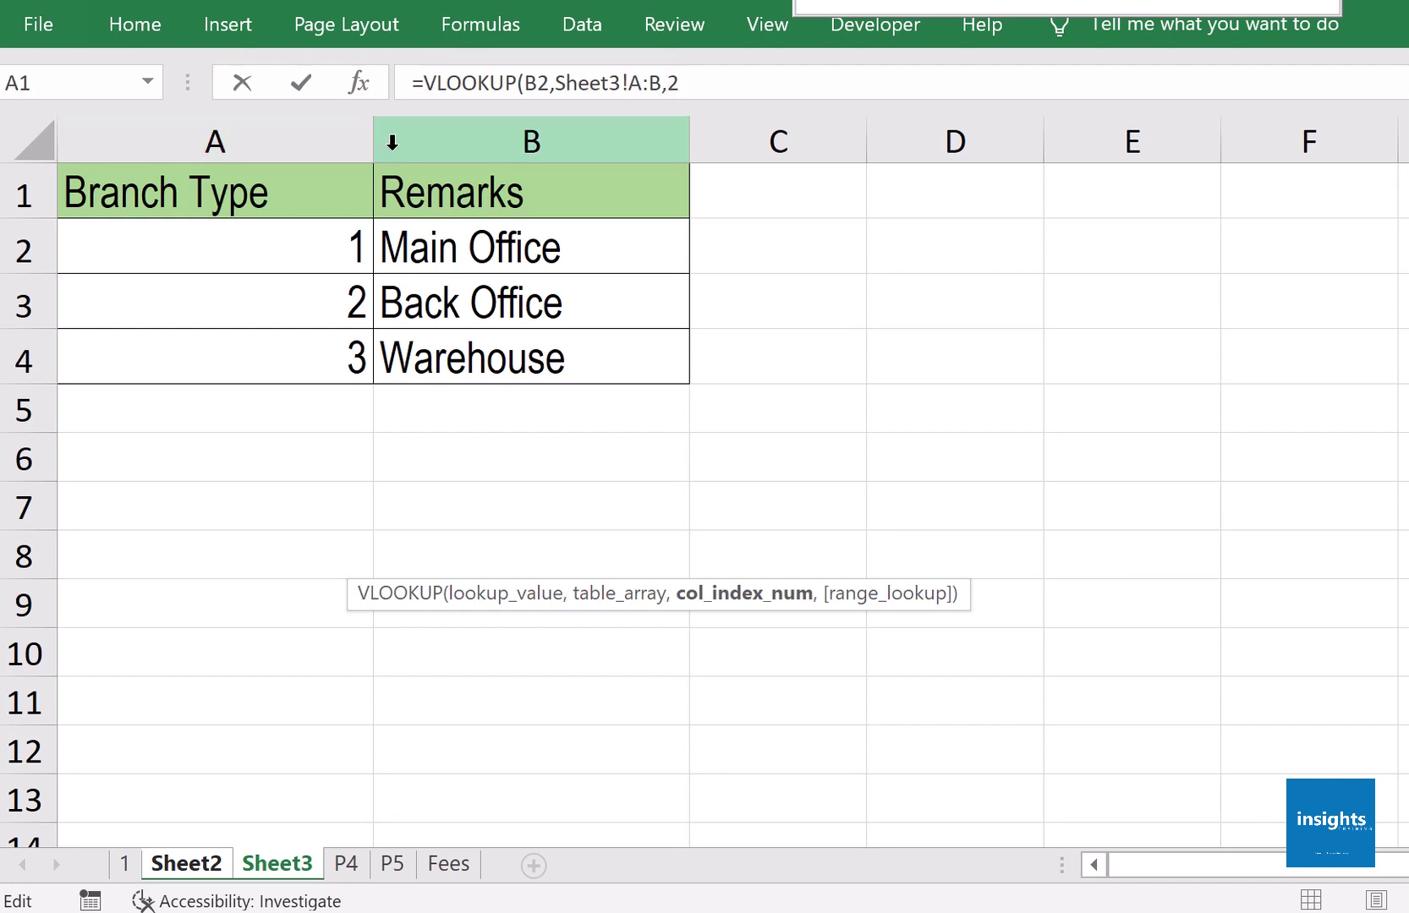
{"action": "type", "text": ","}
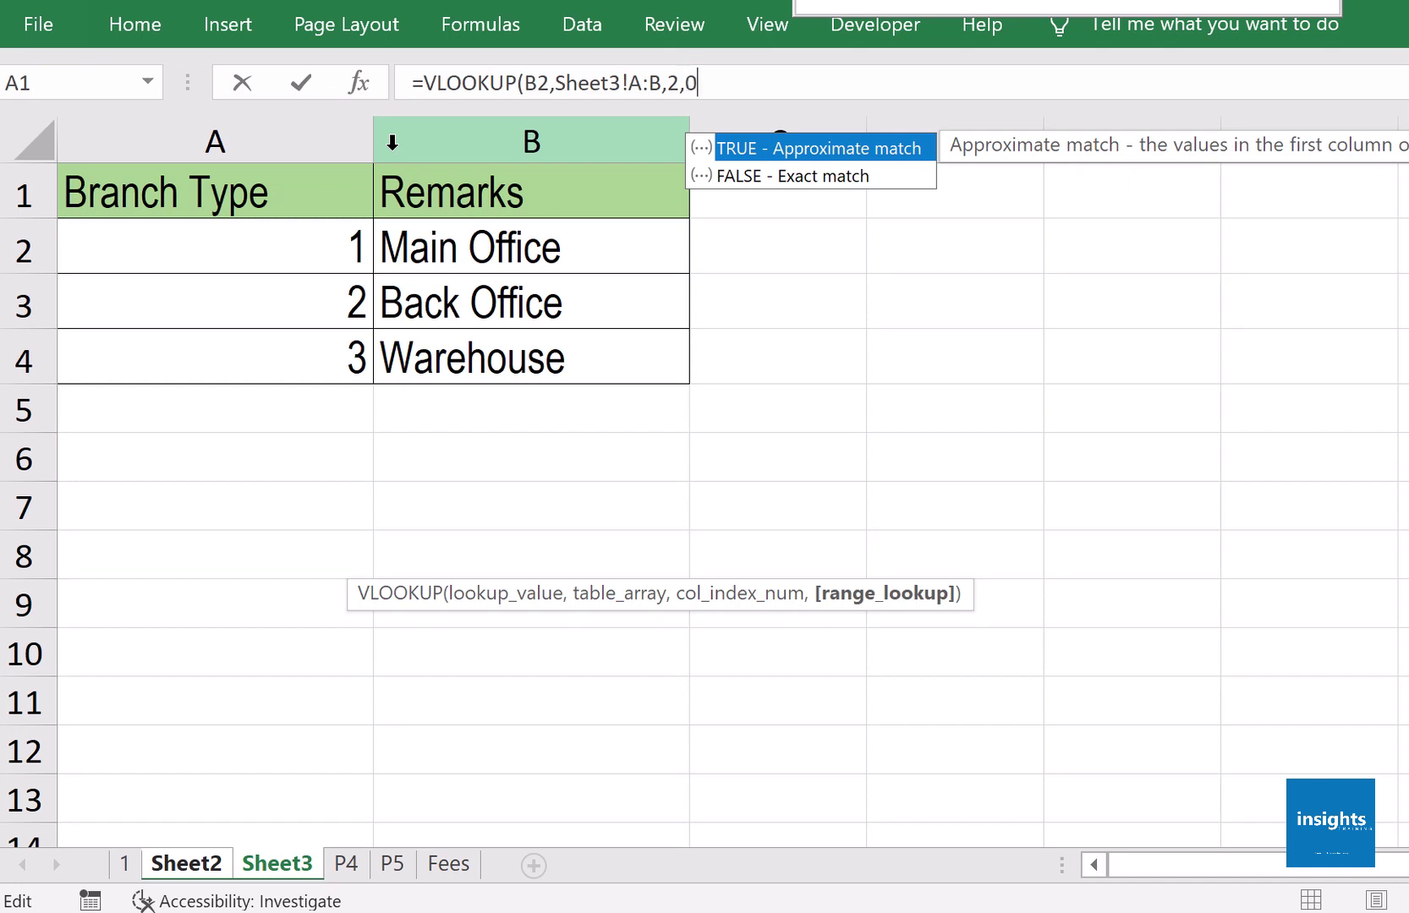
{"action": "type", "text": "0)"}
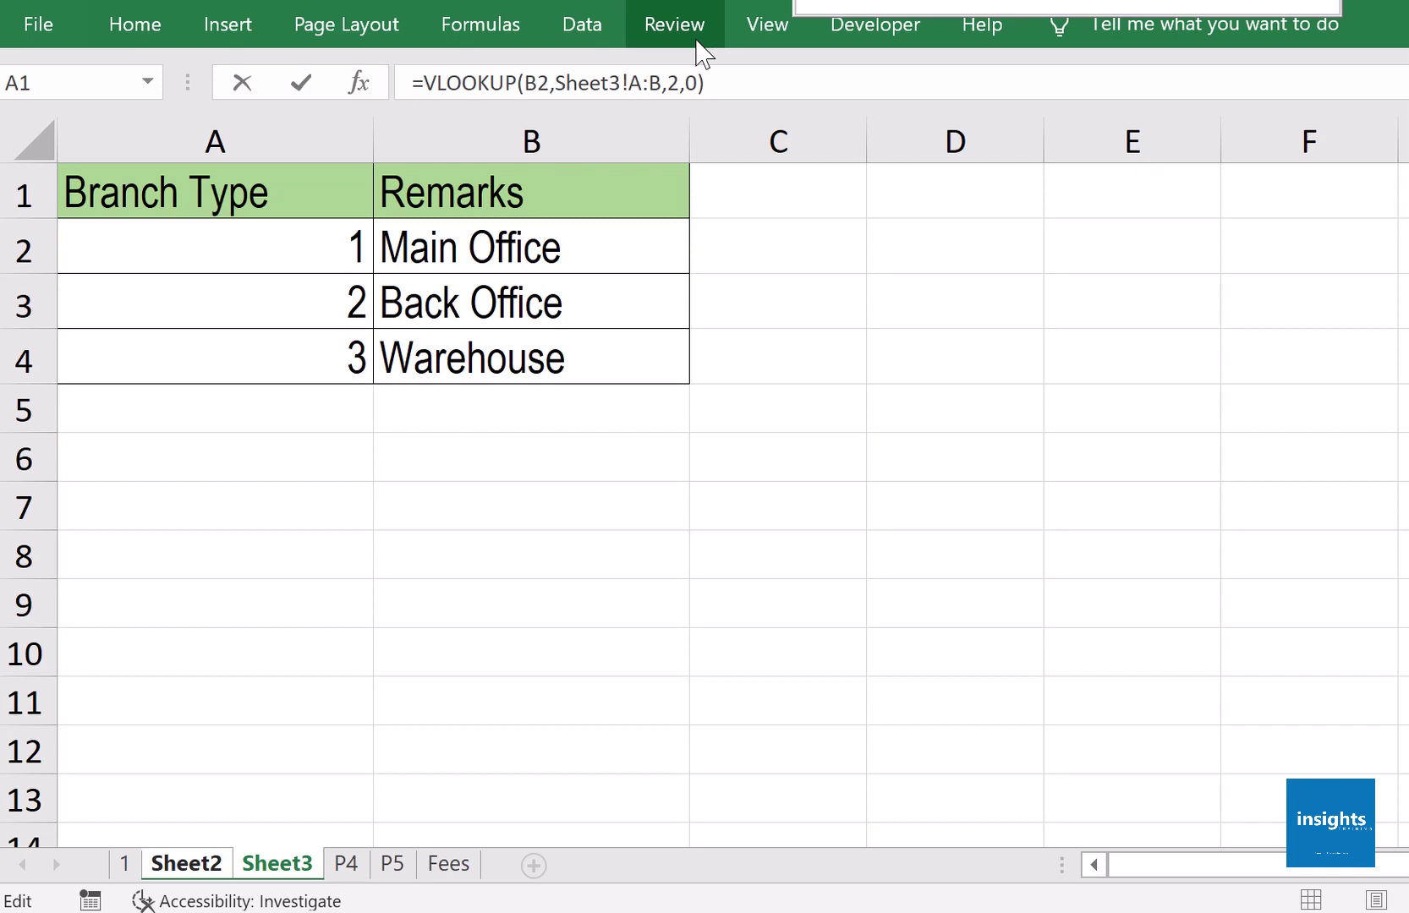
- Enter the F2 VLOOKUP formula and review its Sheet3!A:B table reference
{"action": "key", "text": "Return"}
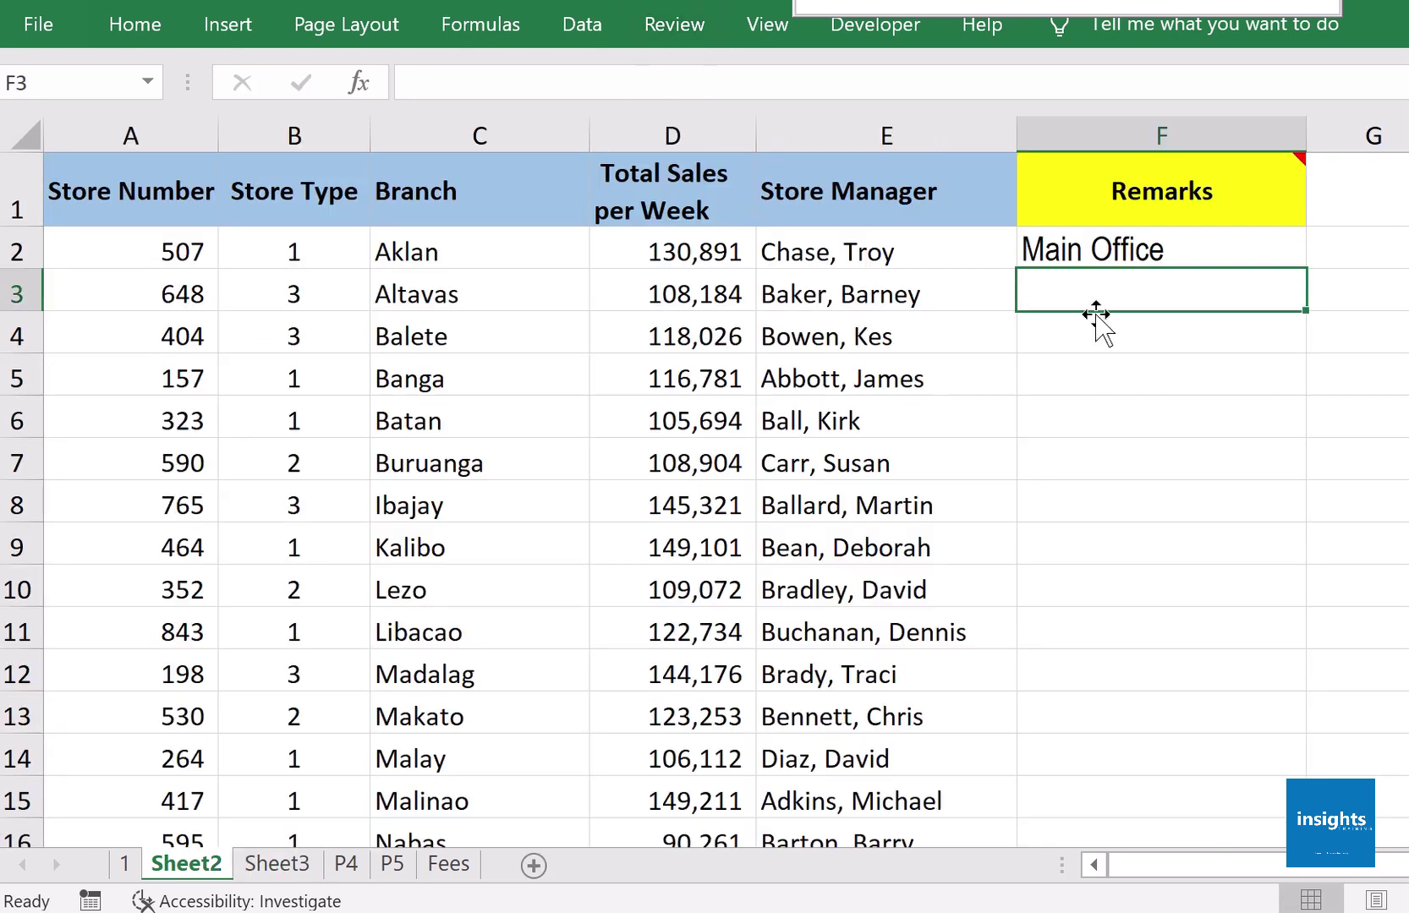
{"action": "double_click", "coordinate": [1123, 258]}
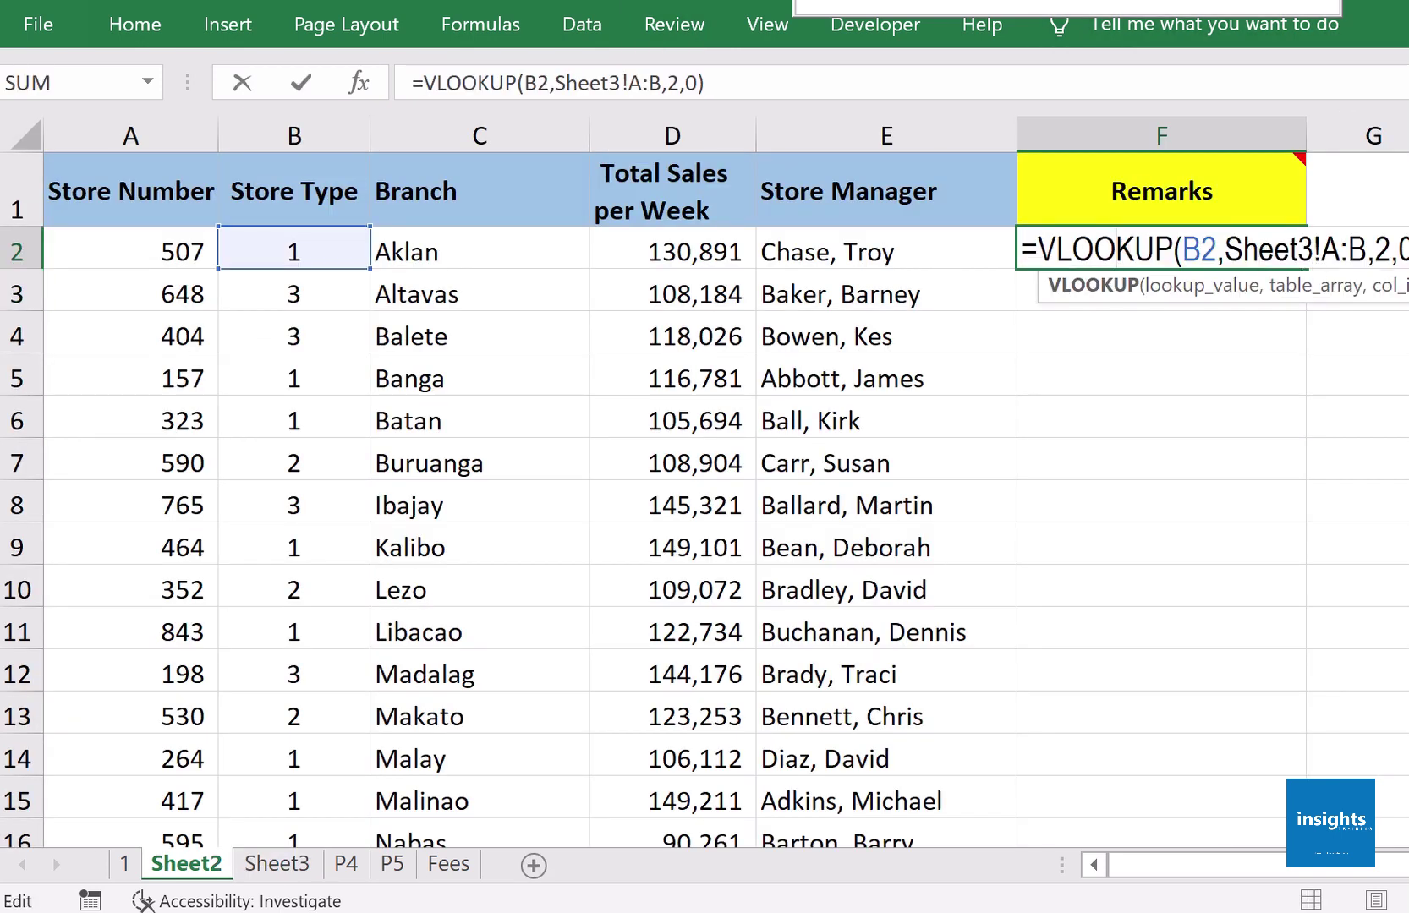
{"action": "left_click", "coordinate": [1274, 251]}
{"action": "key", "text": "Return"}
- Fill the formula down the Remarks column and check results against store types and Sheet3
{"action": "left_click", "coordinate": [1277, 260]}
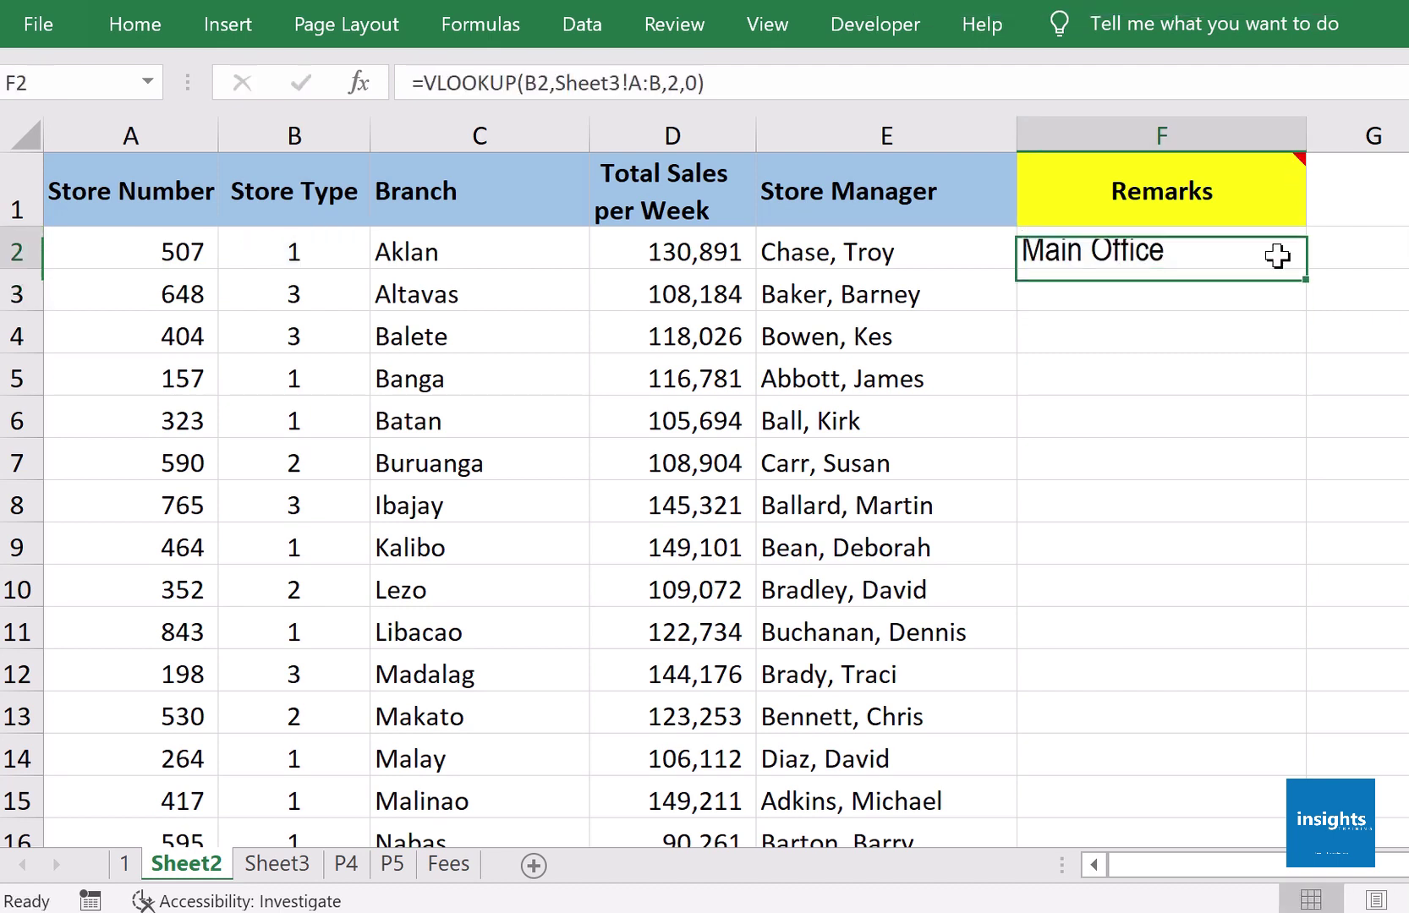
{"action": "double_click", "coordinate": [1305, 271]}
{"action": "left_click", "coordinate": [1276, 251]}
{"action": "left_click", "coordinate": [319, 241]}
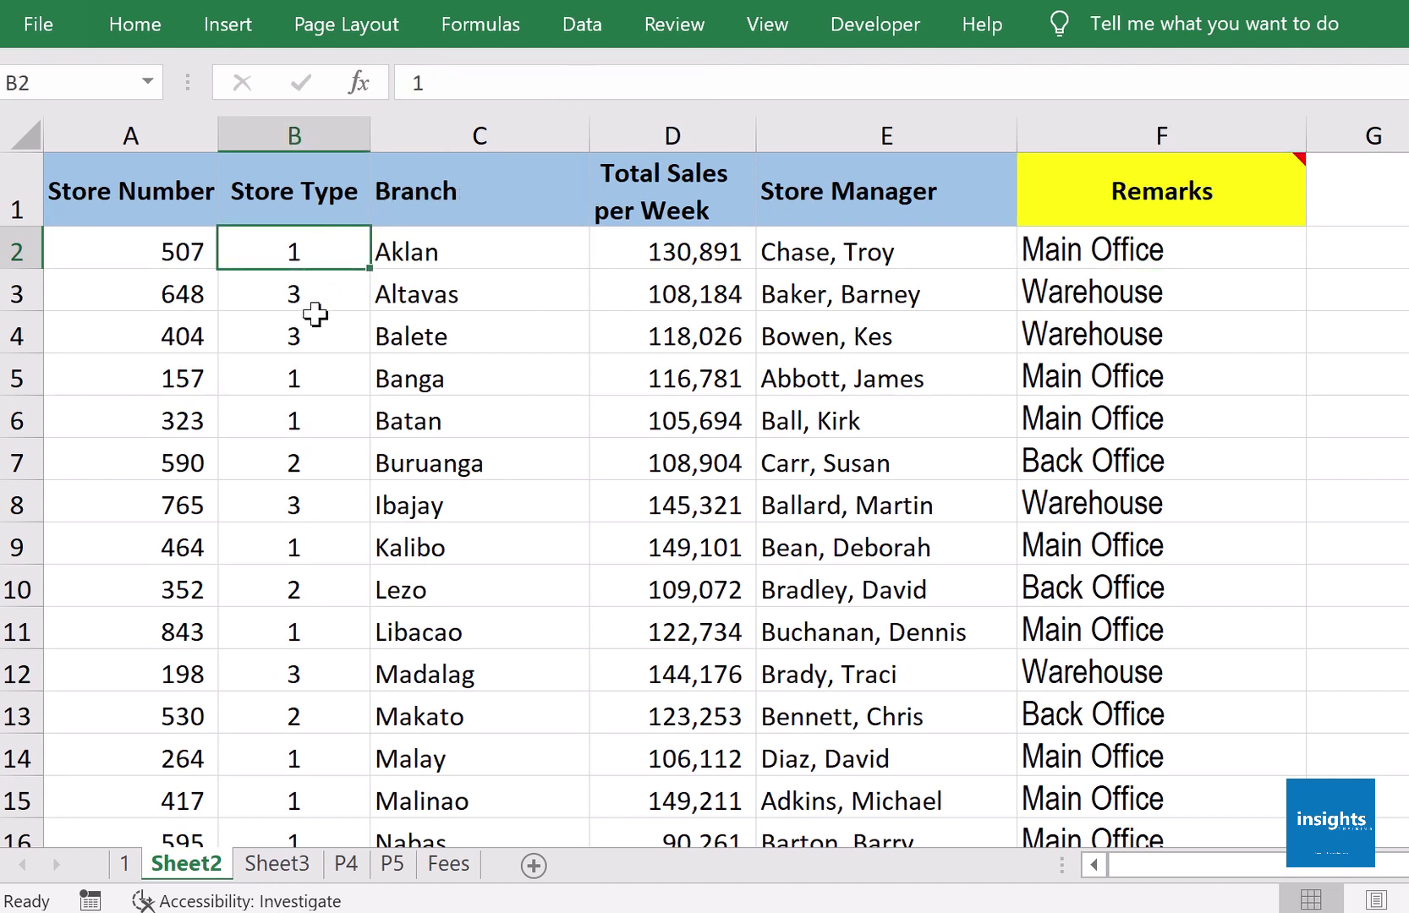
{"action": "left_click_drag", "start_coordinate": [314, 311], "coordinate": [1138, 448]}
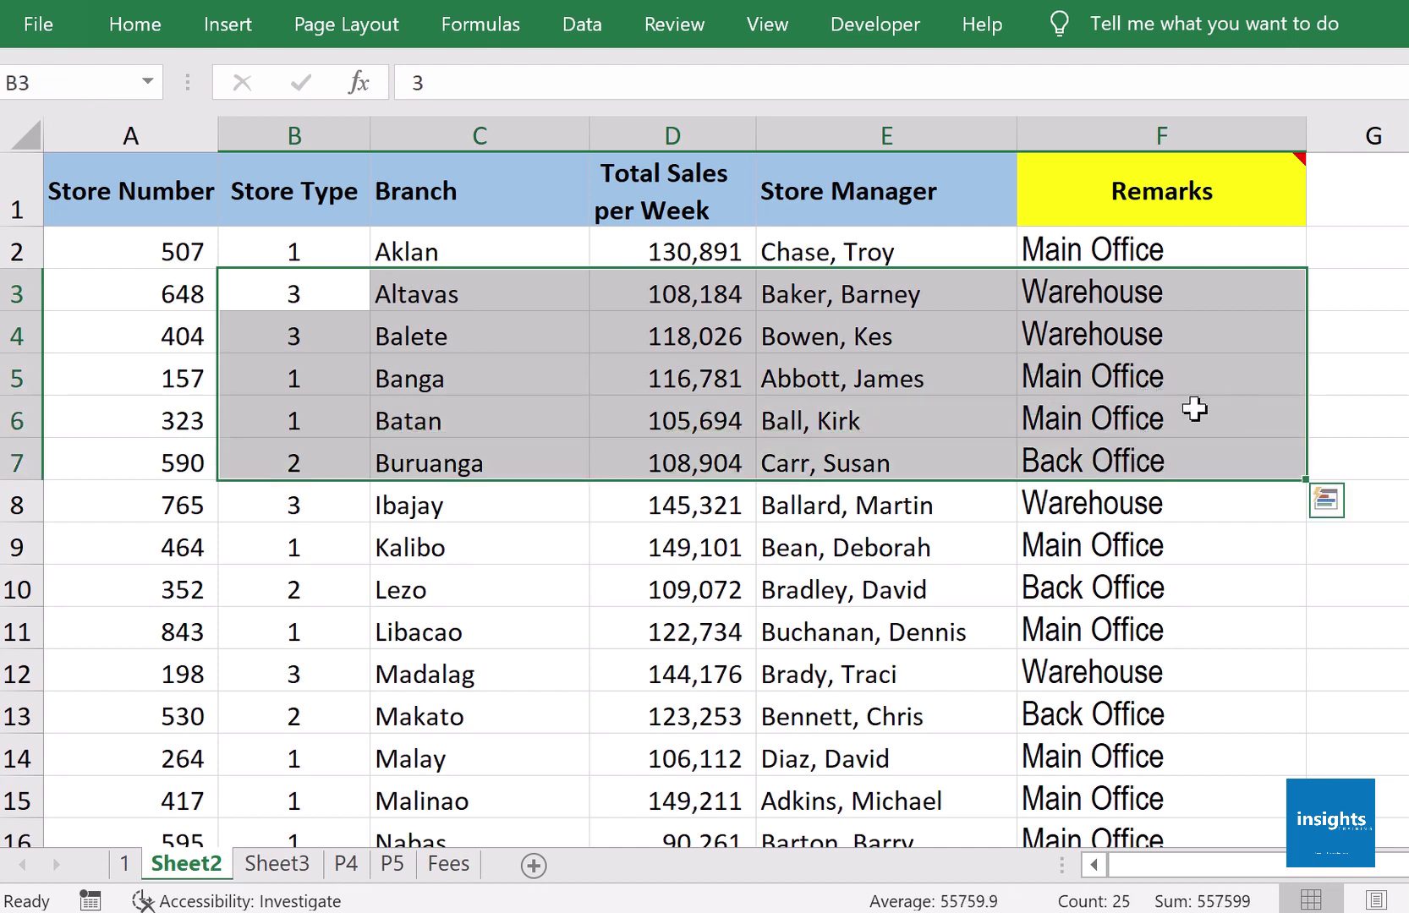
{"action": "left_click", "coordinate": [276, 863]}
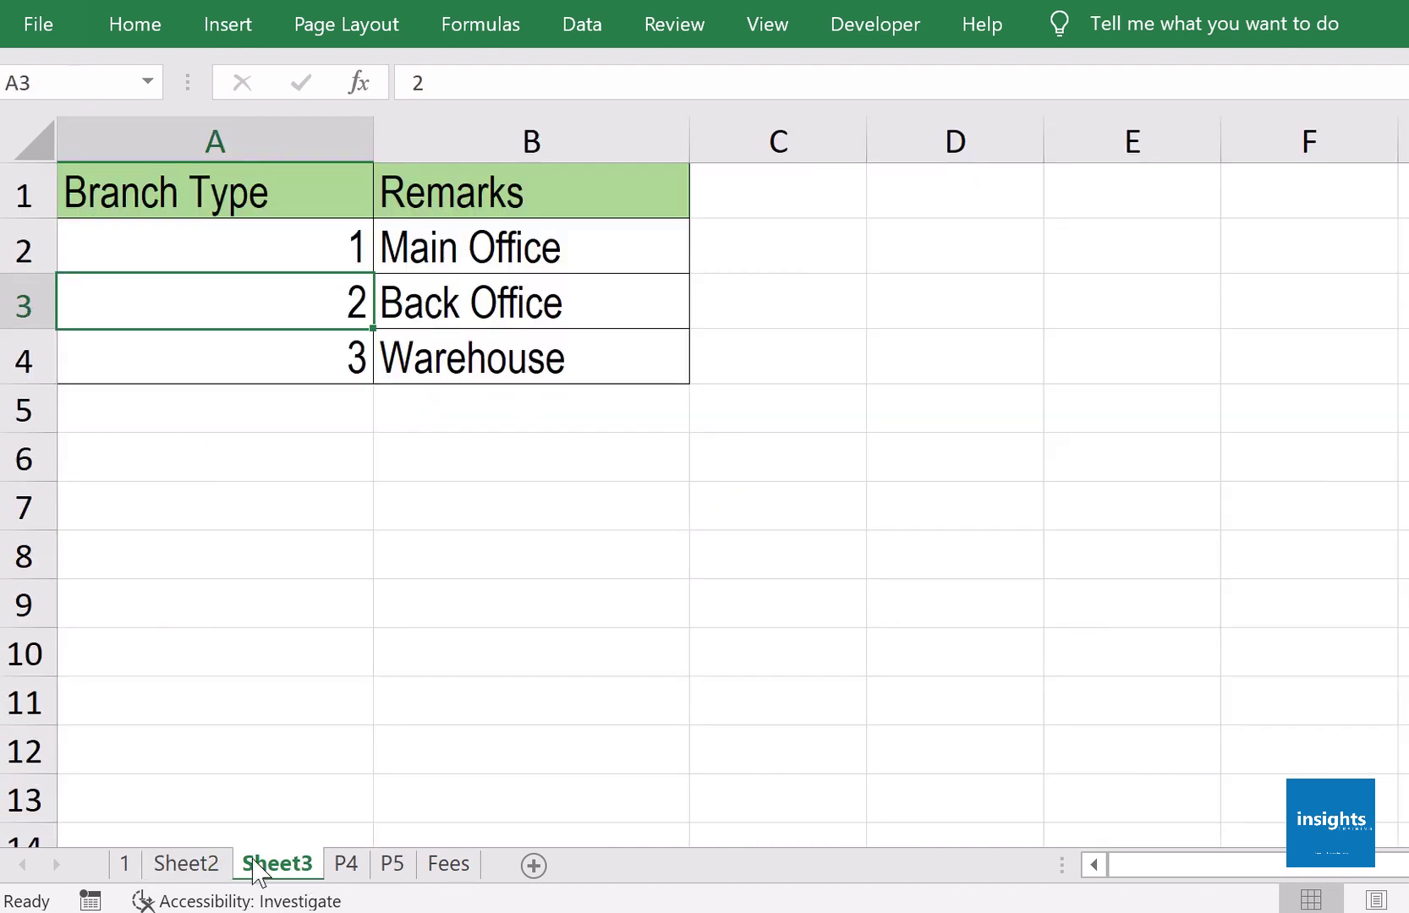